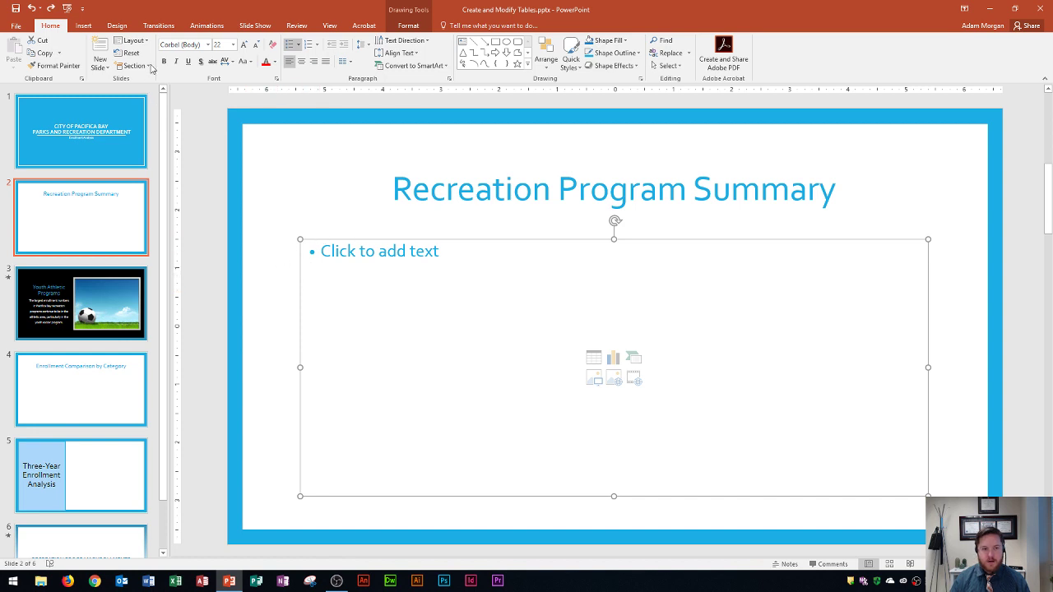
# Keep the Title and Content layout and insert a 3-column, 2-row table.
pyautogui.click(134, 41)
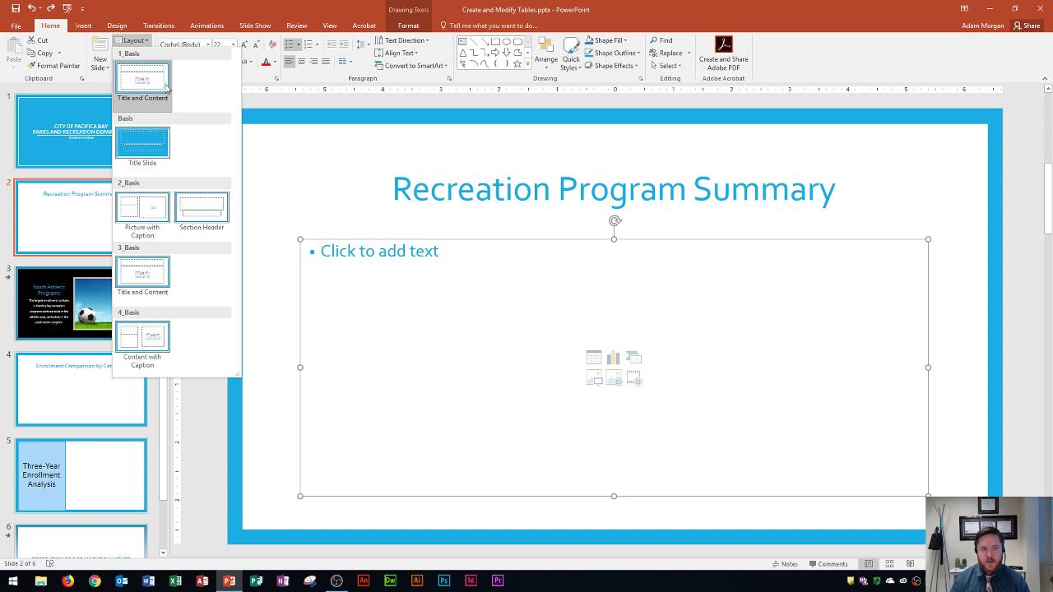
pyautogui.click(276, 318)
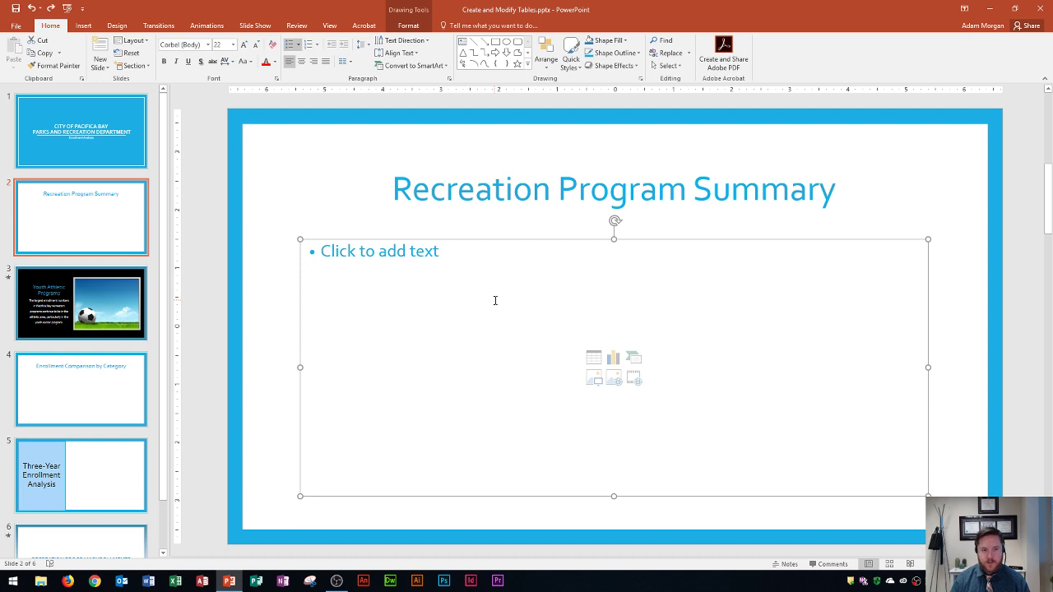
pyautogui.click(594, 360)
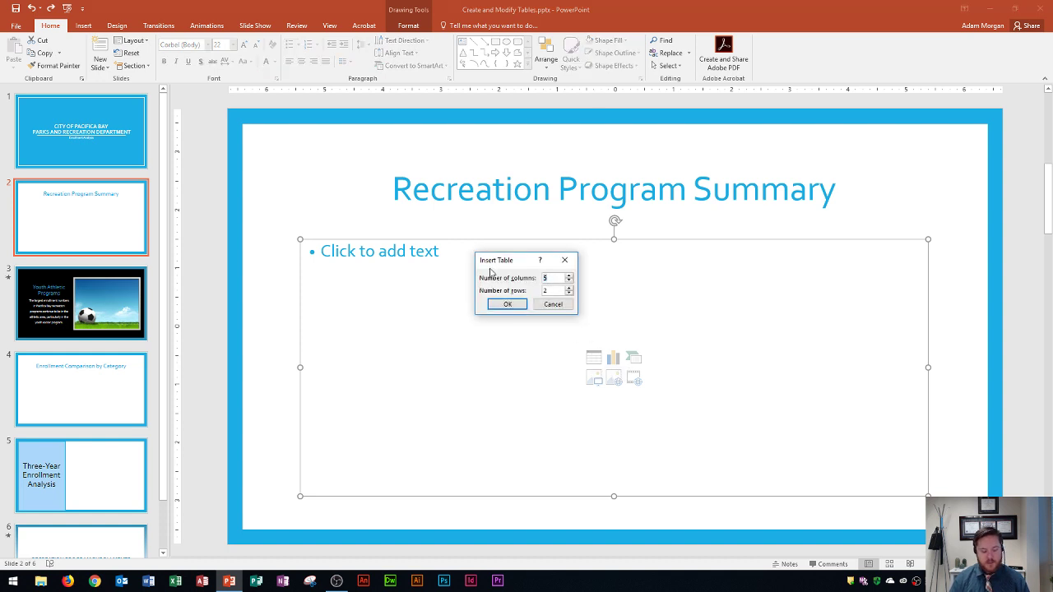
pyautogui.write('3')
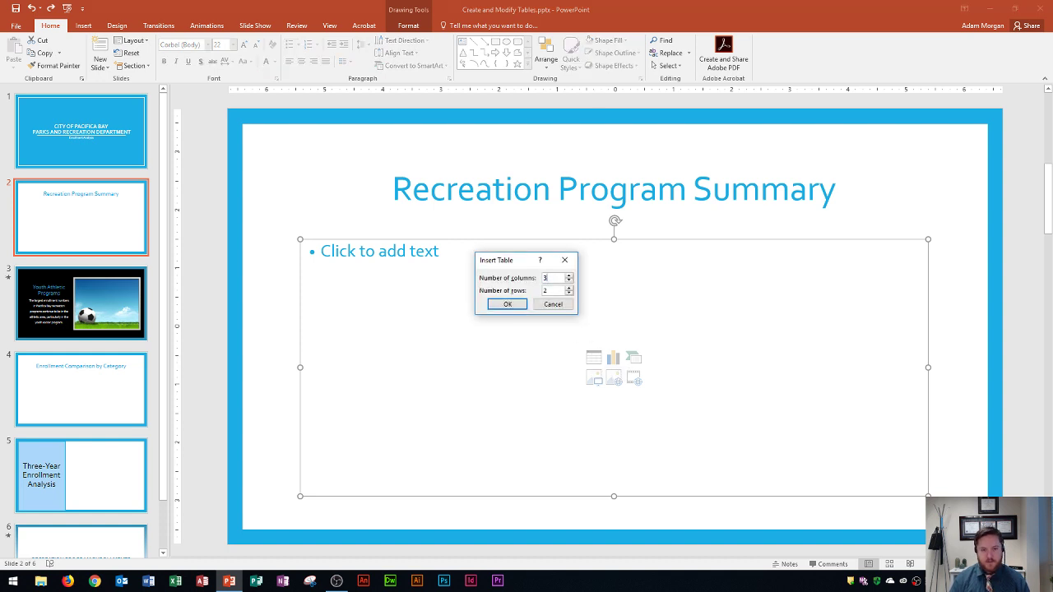
pyautogui.click(510, 305)
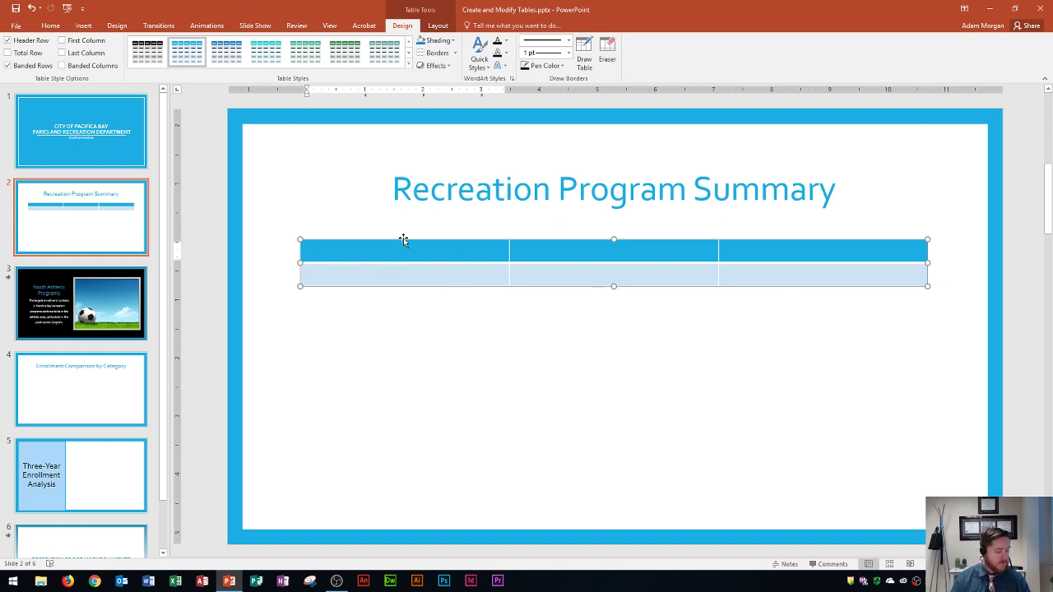
# Enter Athletics, Leisure and Arts across the three header cells.
pyautogui.write('A')
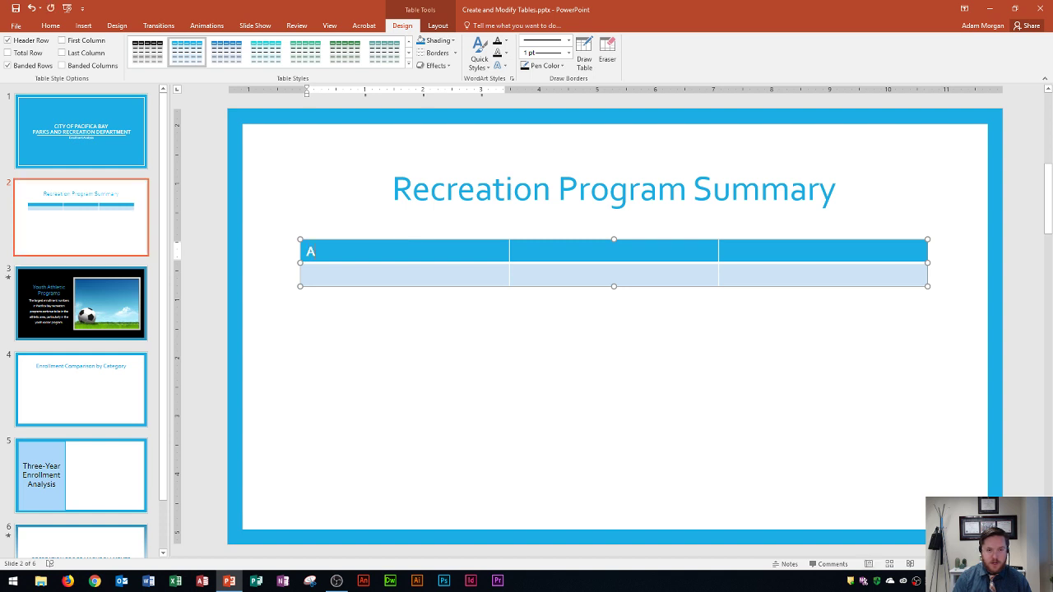
pyautogui.write('thlet')
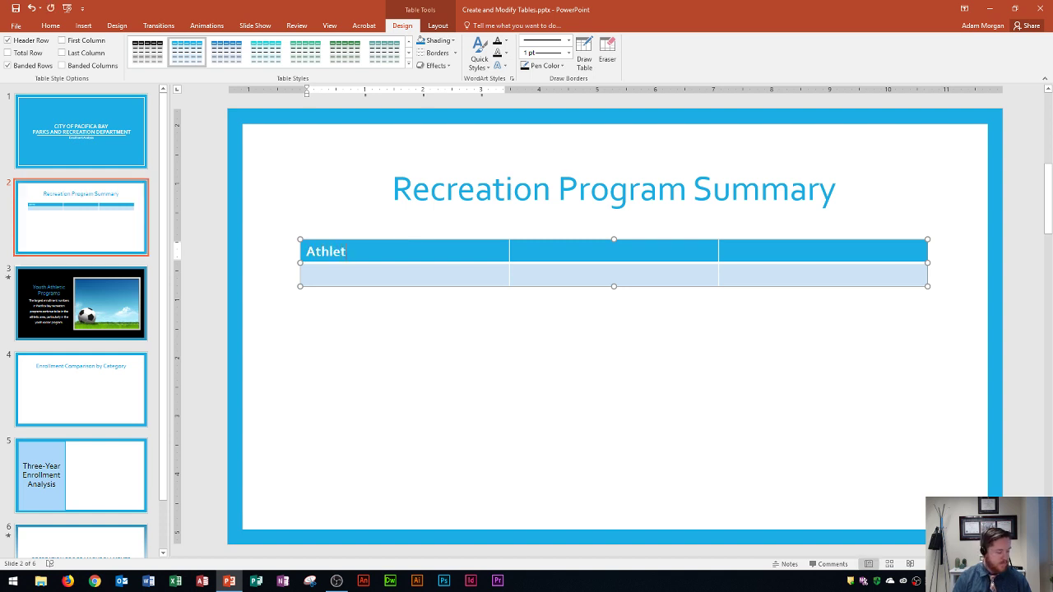
pyautogui.write('ic')
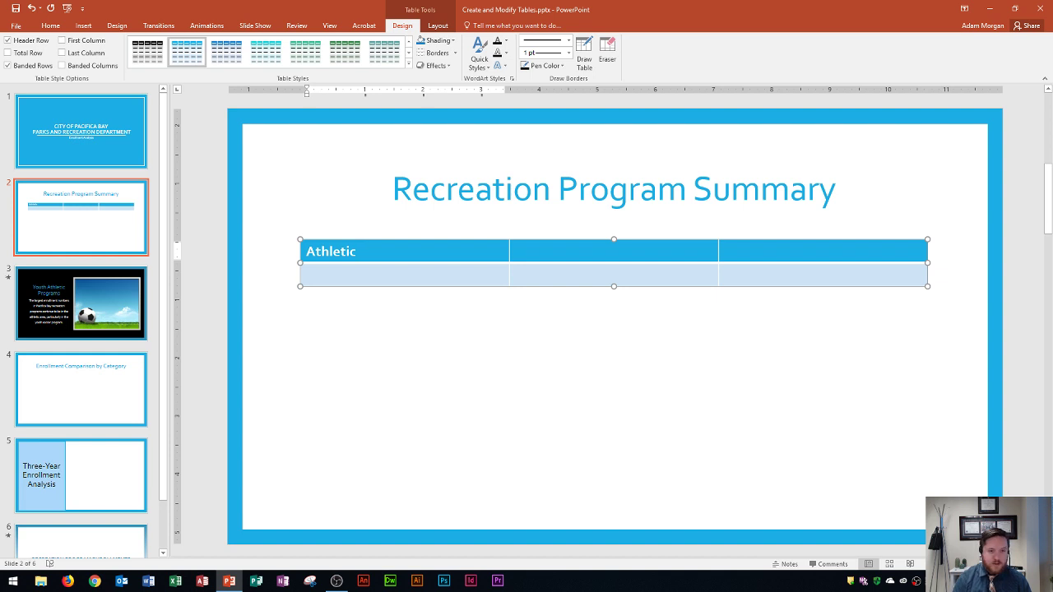
pyautogui.write('s')
pyautogui.press('Tab')
pyautogui.write('L')
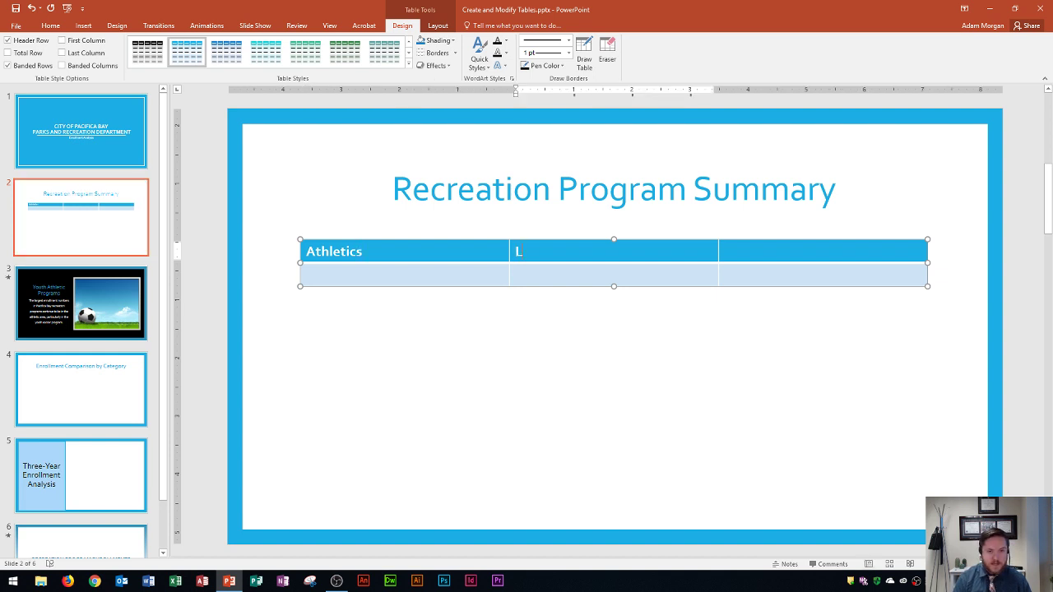
pyautogui.write('eisure')
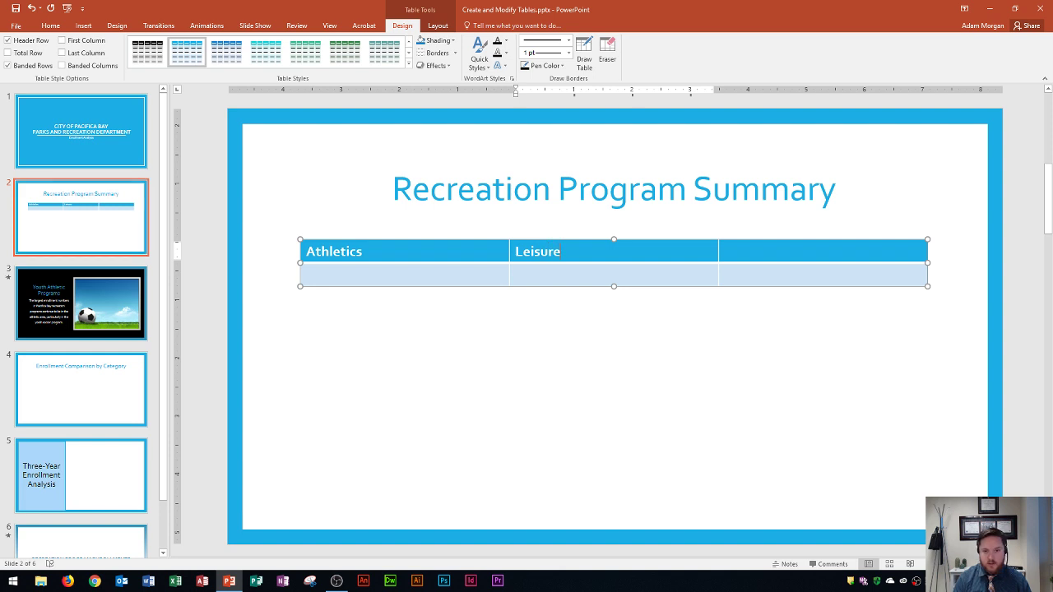
pyautogui.press('Tab')
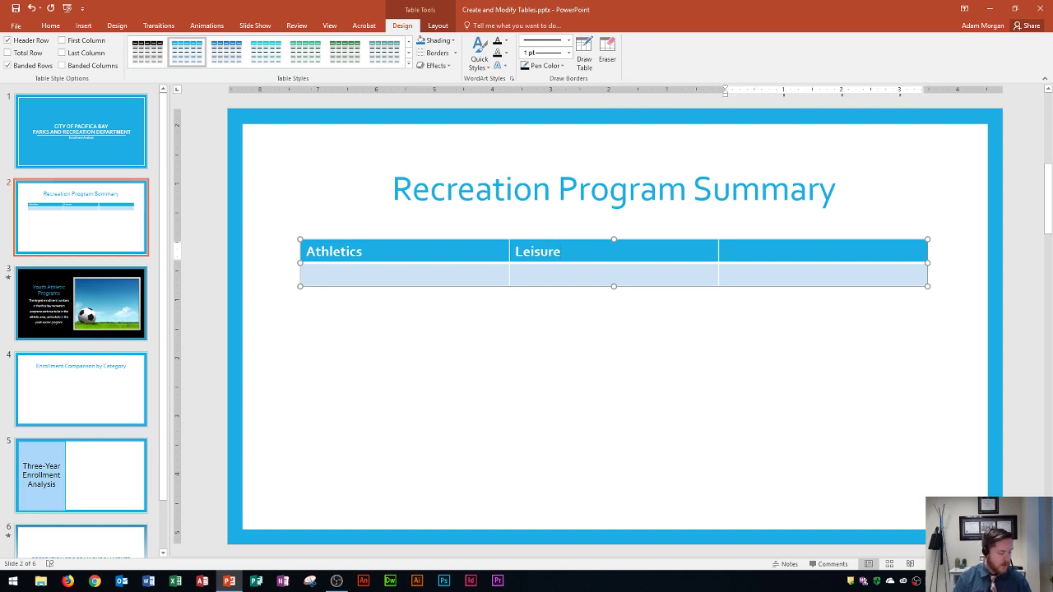
pyautogui.write('Arts')
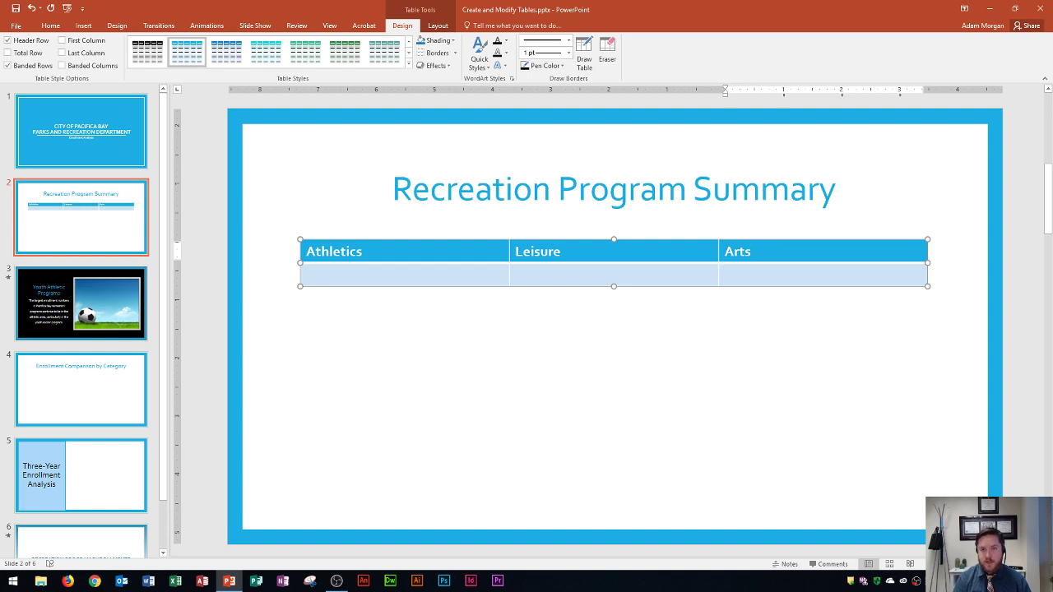
pyautogui.click(313, 275)
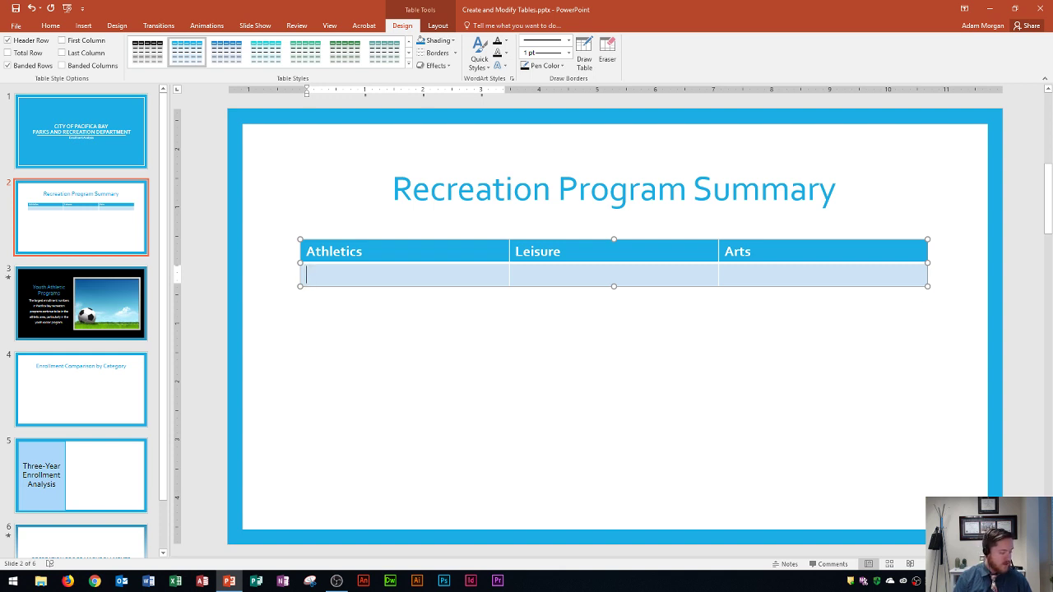
# Enter Team sports, Personal developments classes, Music and dance classes, then add a third row.
pyautogui.write('Team spor')
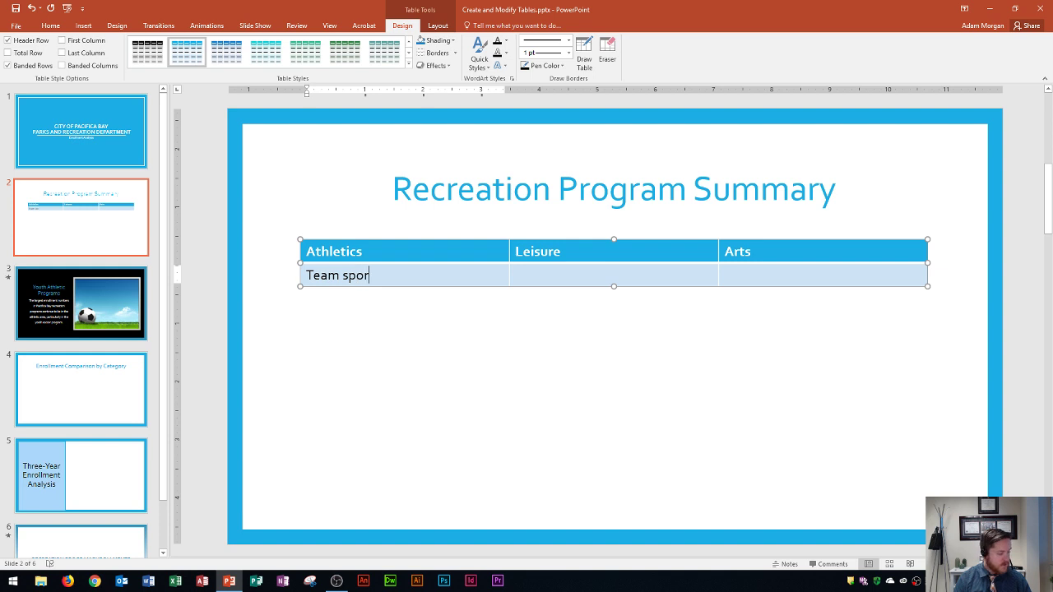
pyautogui.write('ts')
pyautogui.press('Tab')
pyautogui.write('Perso')
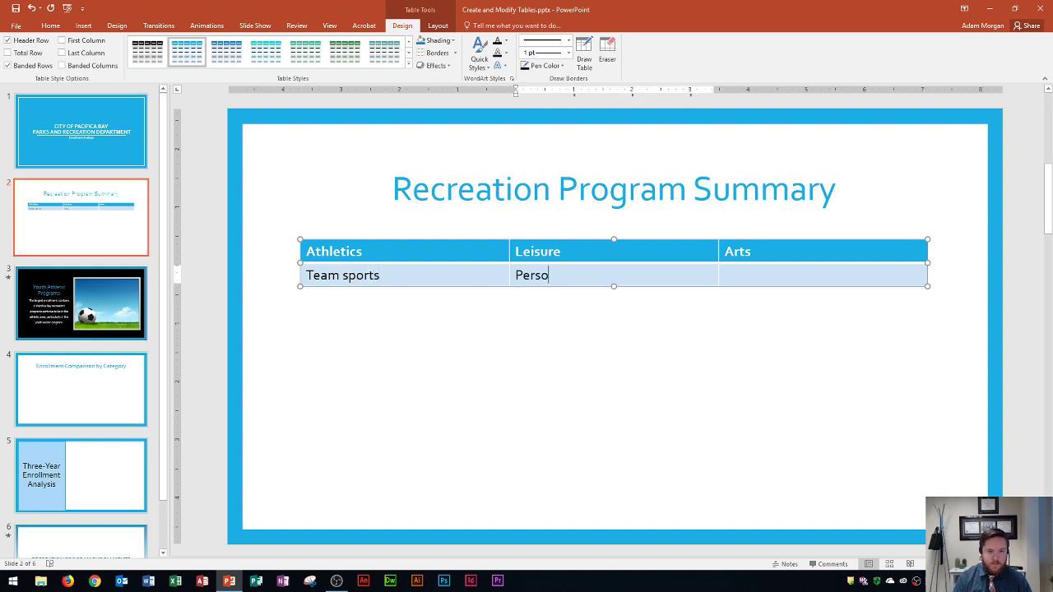
pyautogui.write('nal')
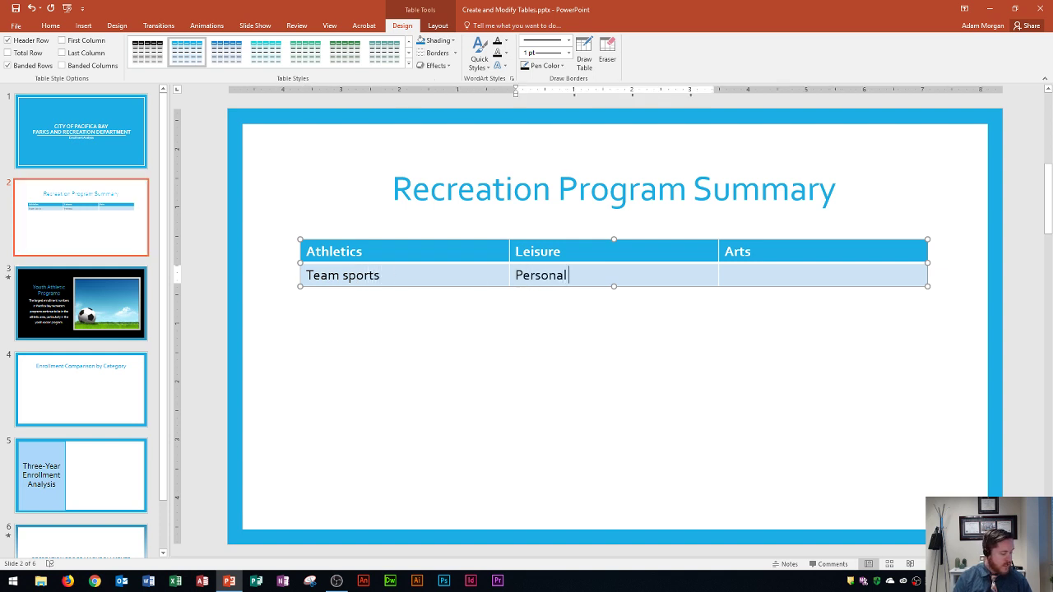
pyautogui.write(' develo')
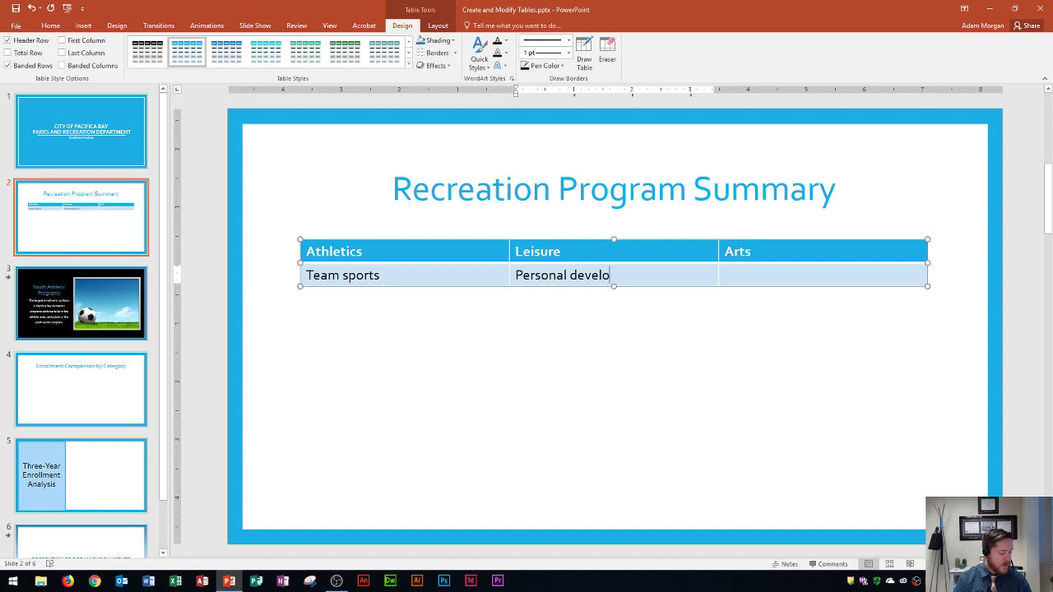
pyautogui.write('pm')
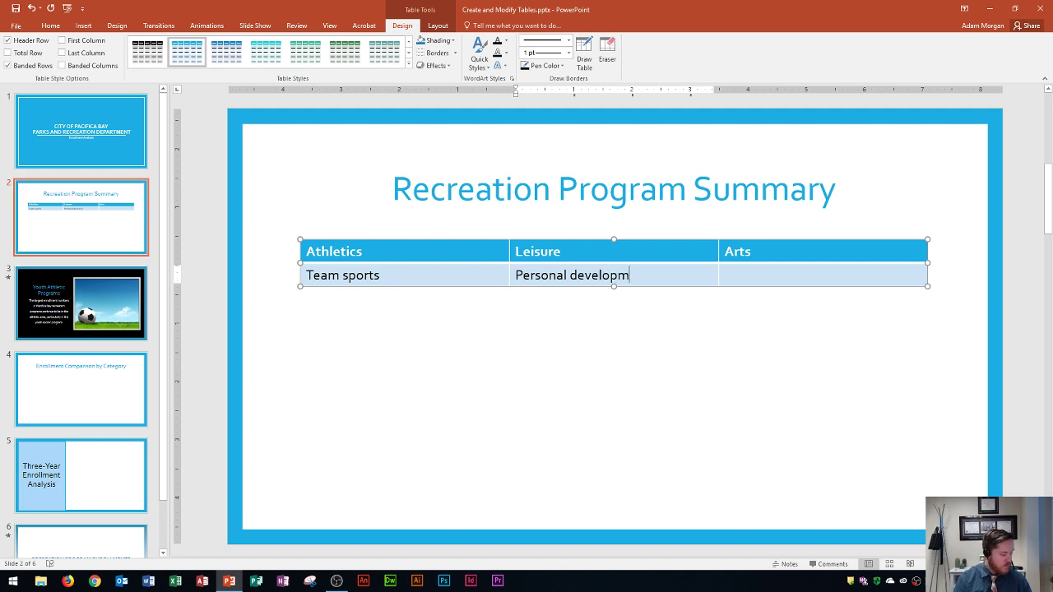
pyautogui.write('ents classes')
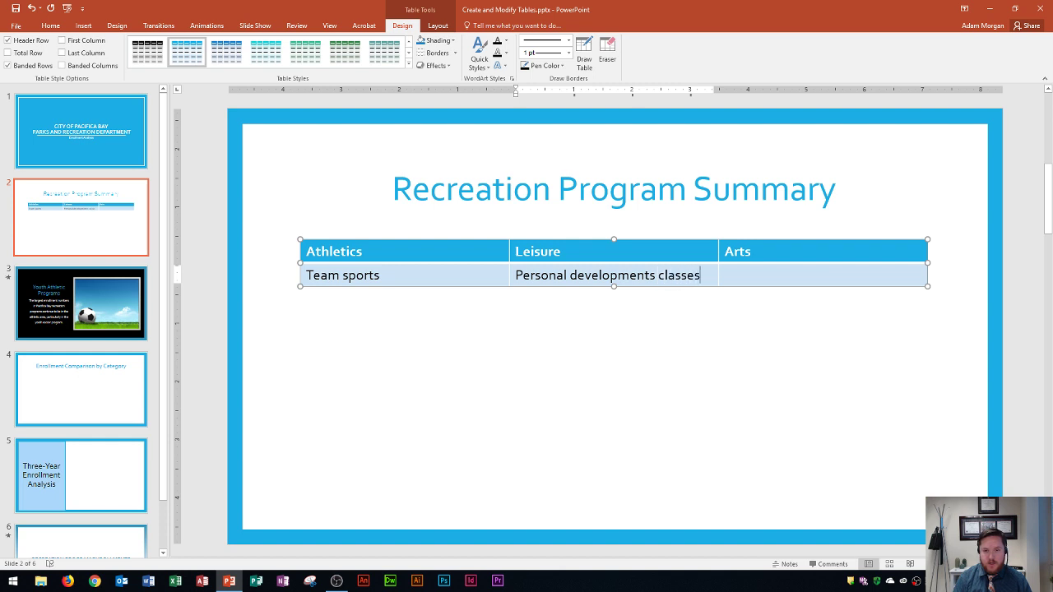
pyautogui.press('Tab')
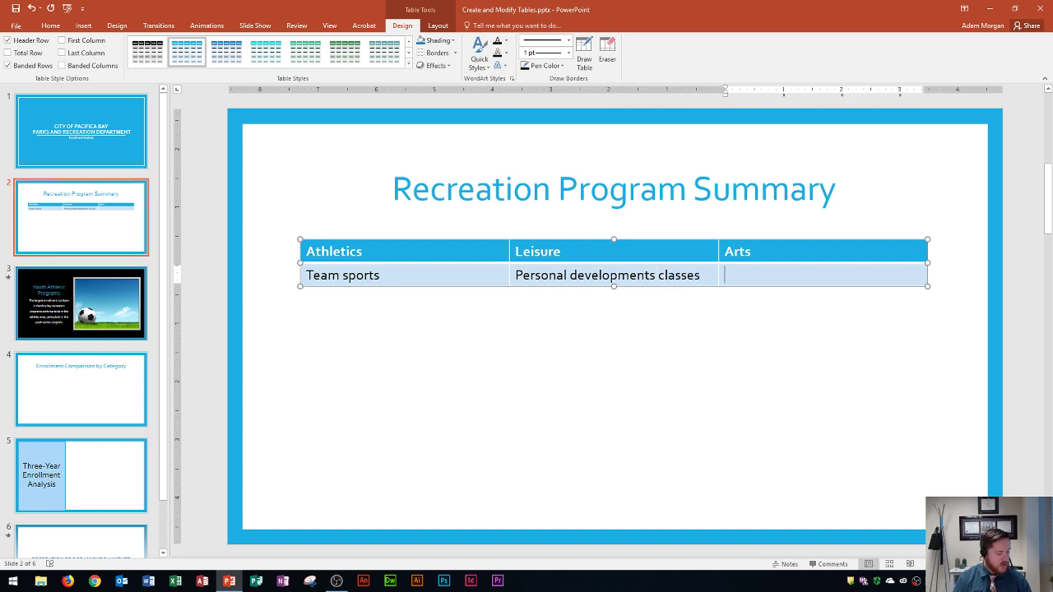
pyautogui.write('Mu')
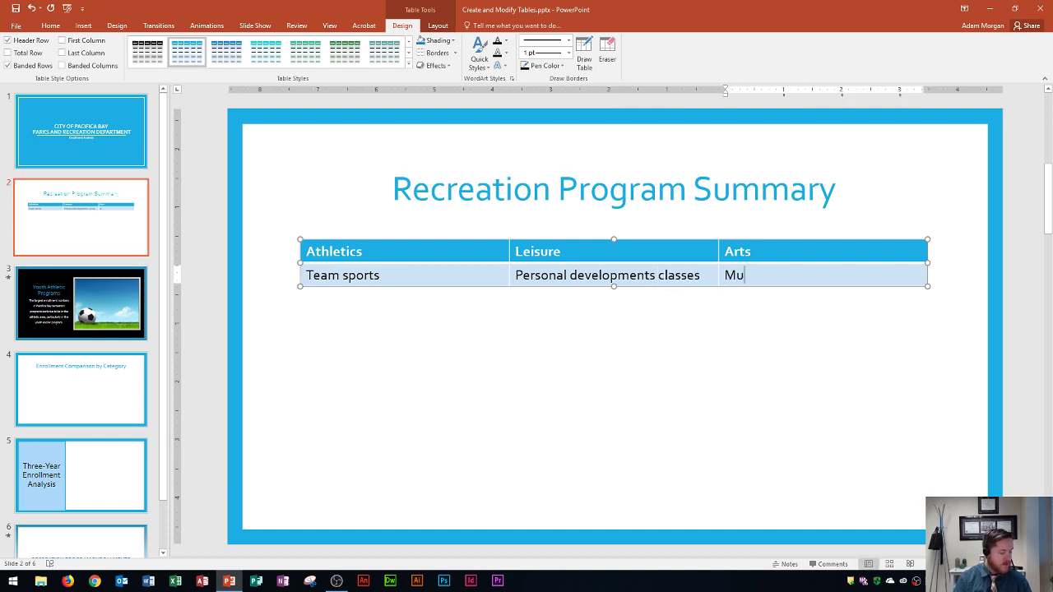
pyautogui.write('sic and da')
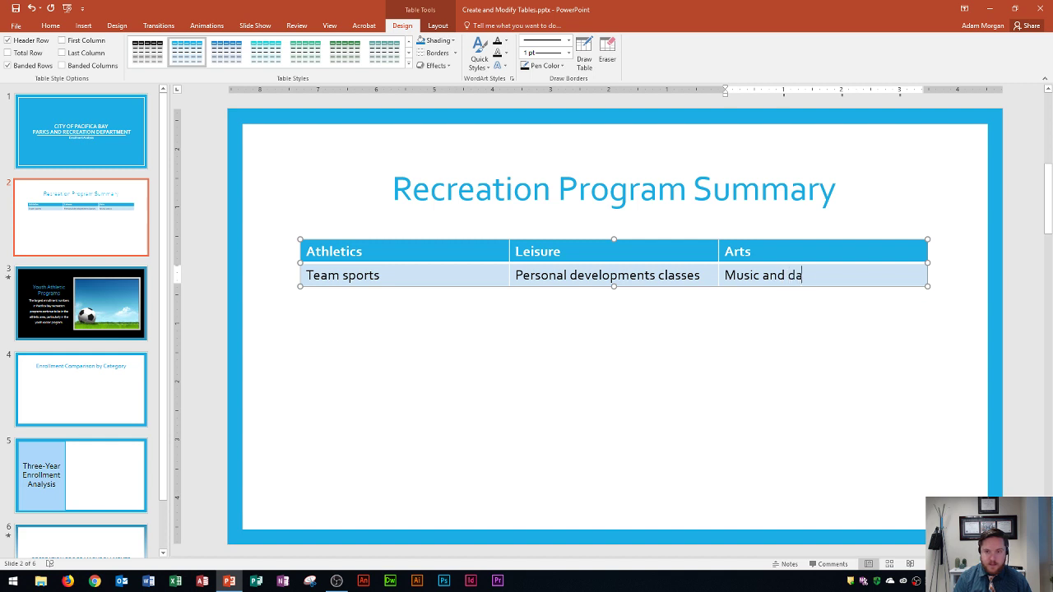
pyautogui.write('nce classes')
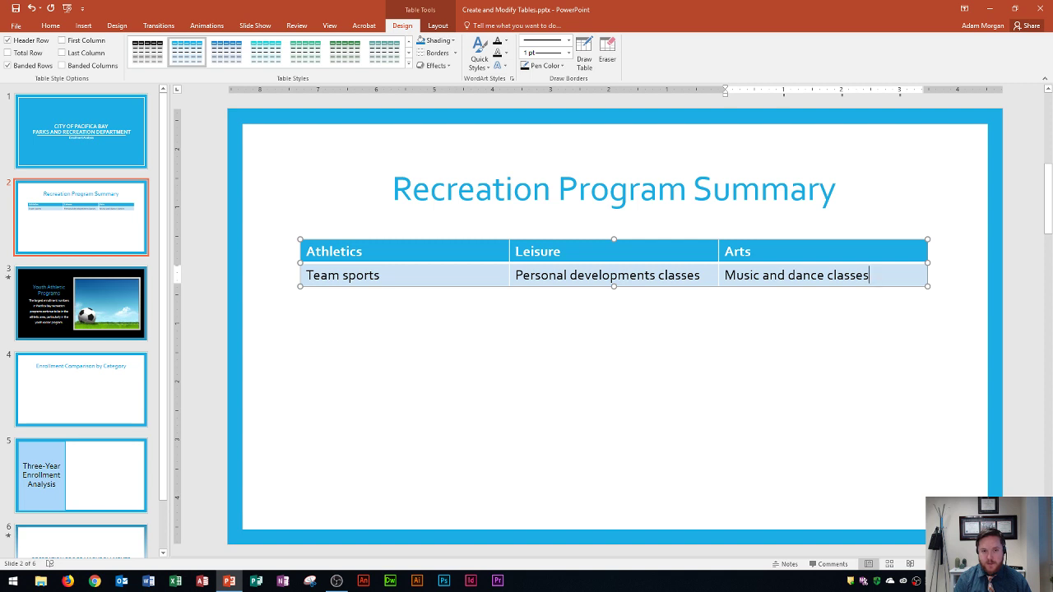
pyautogui.press('Tab')
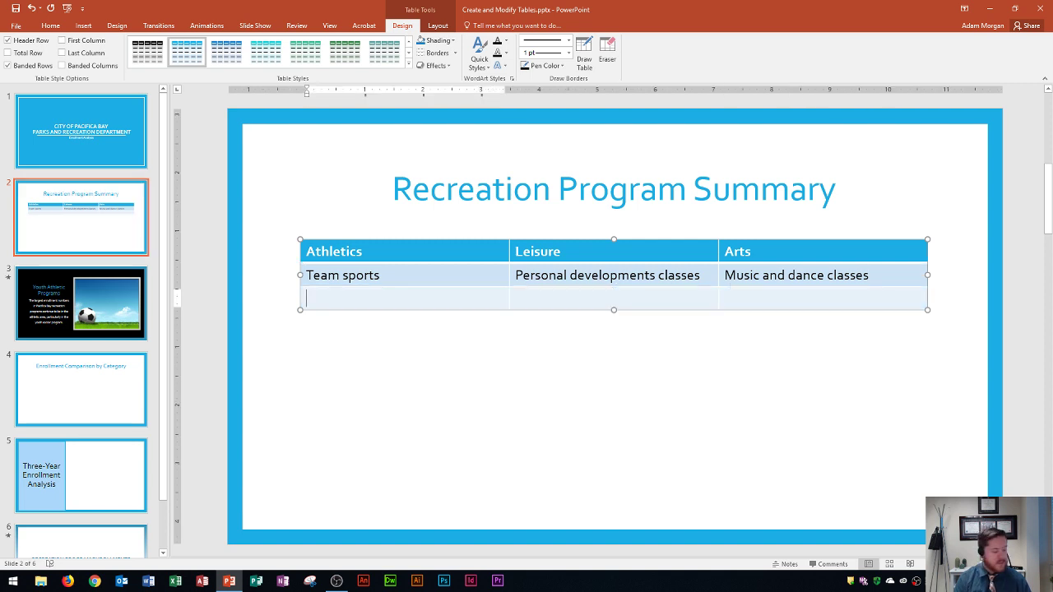
# Enter Youth, Older adults and Young adults in the third row's cells.
pyautogui.write('Youth')
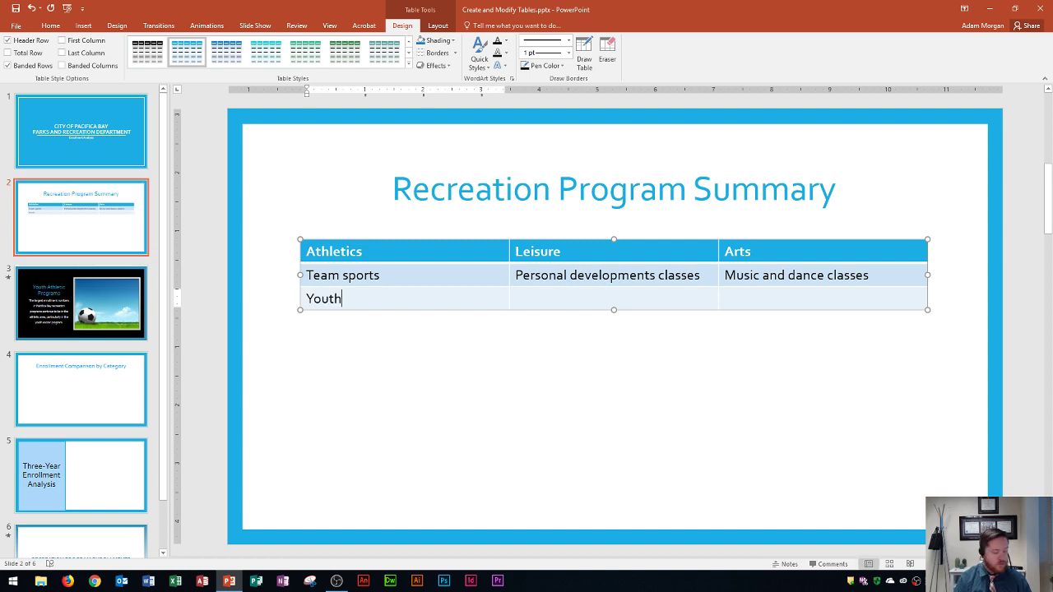
pyautogui.press('Tab')
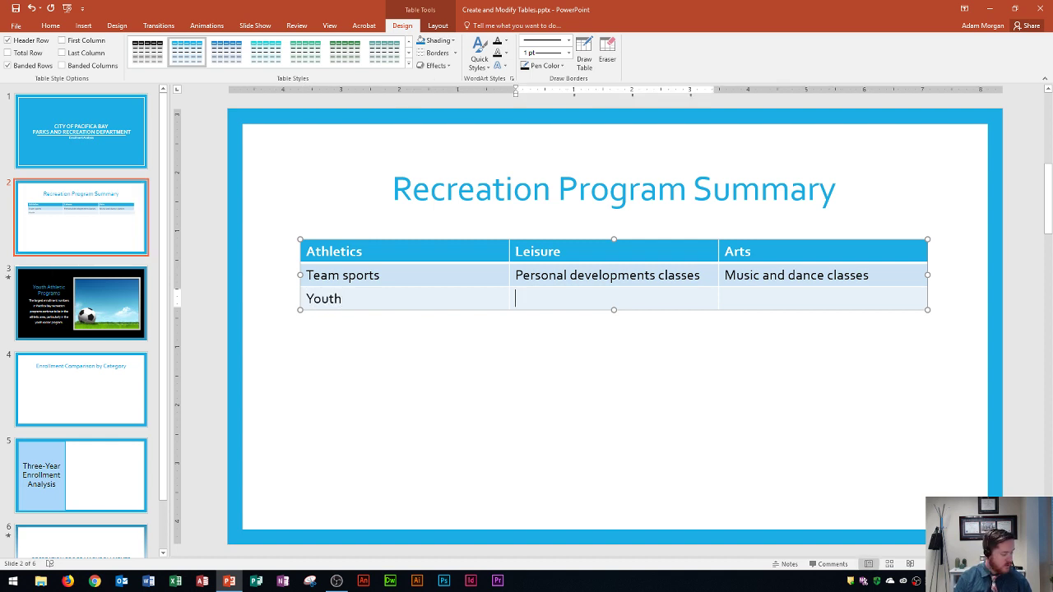
pyautogui.write('Older')
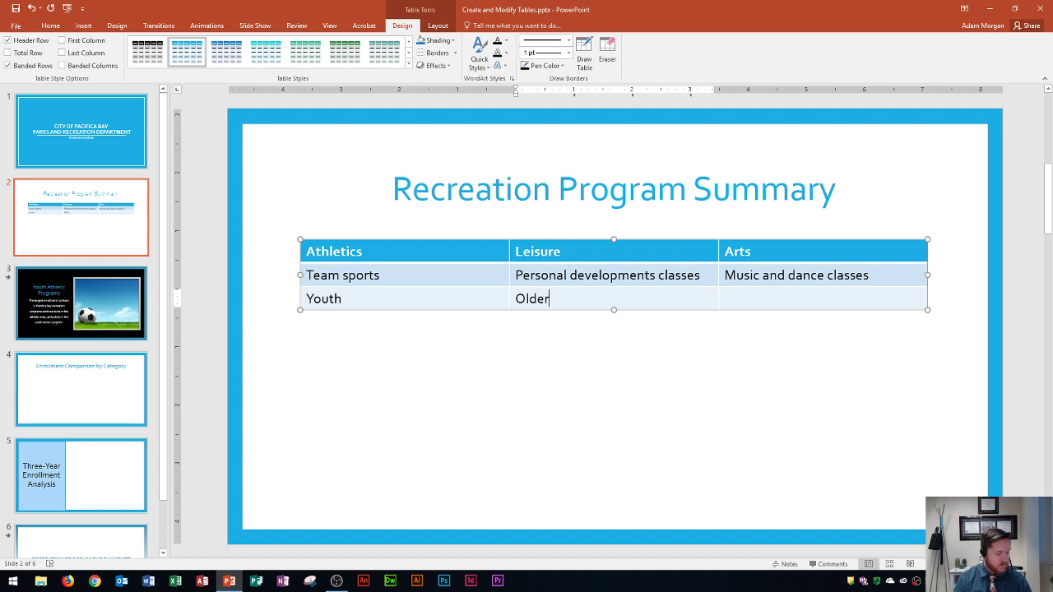
pyautogui.write(' adults')
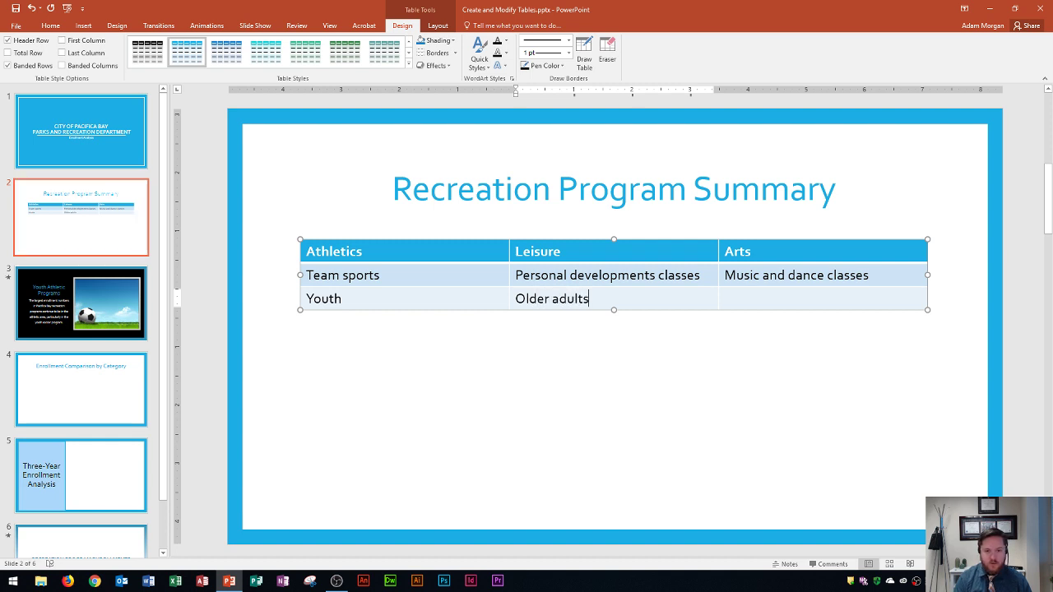
pyautogui.press('Tab')
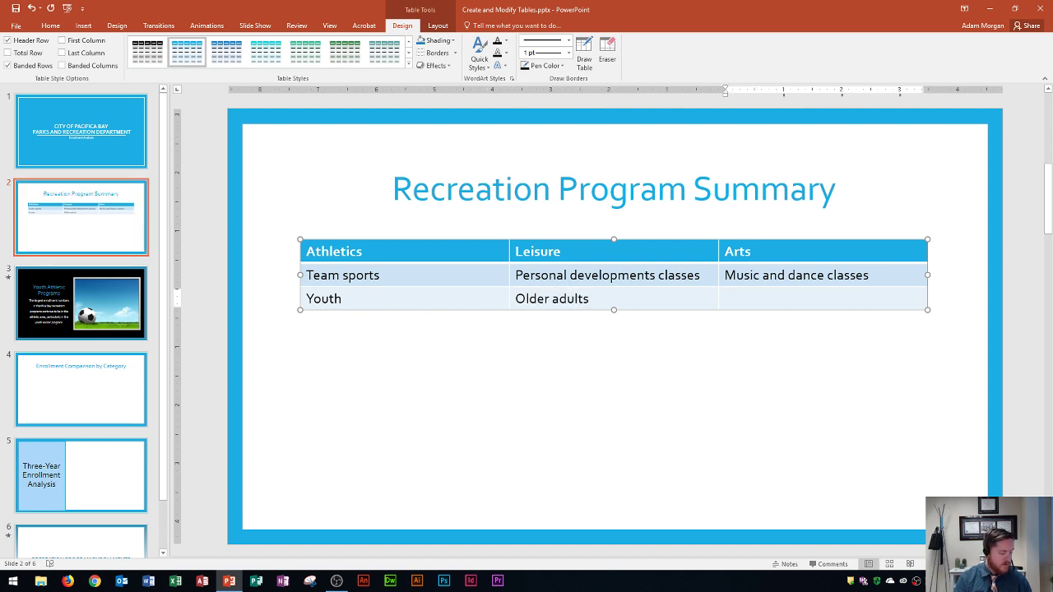
pyautogui.write('Young adu')
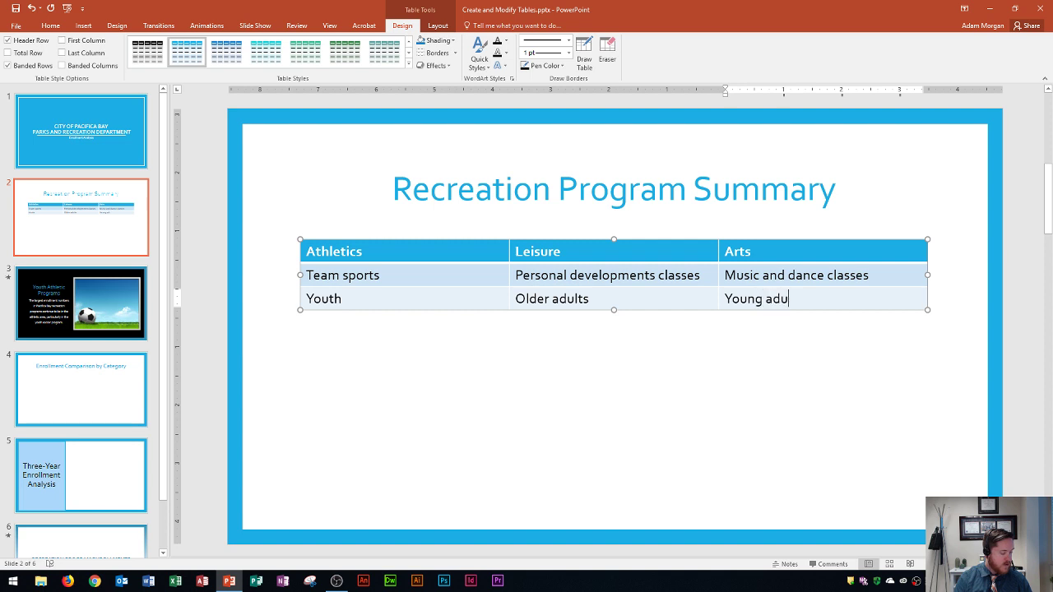
pyautogui.write('lts')
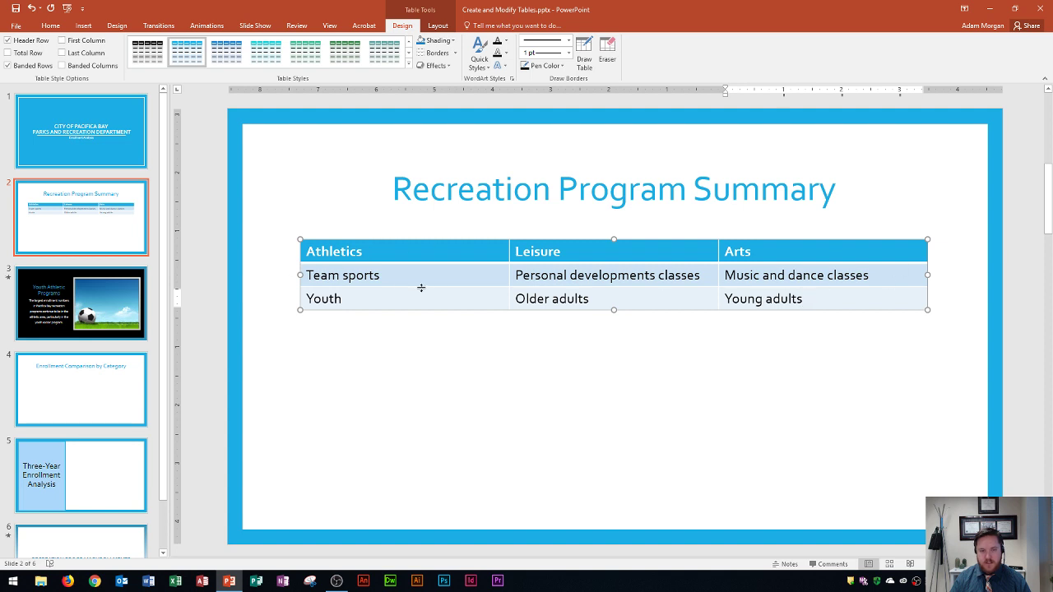
# Insert a column left of Athletics labelled Largest Enrollments and Primary Market.
pyautogui.click(382, 252)
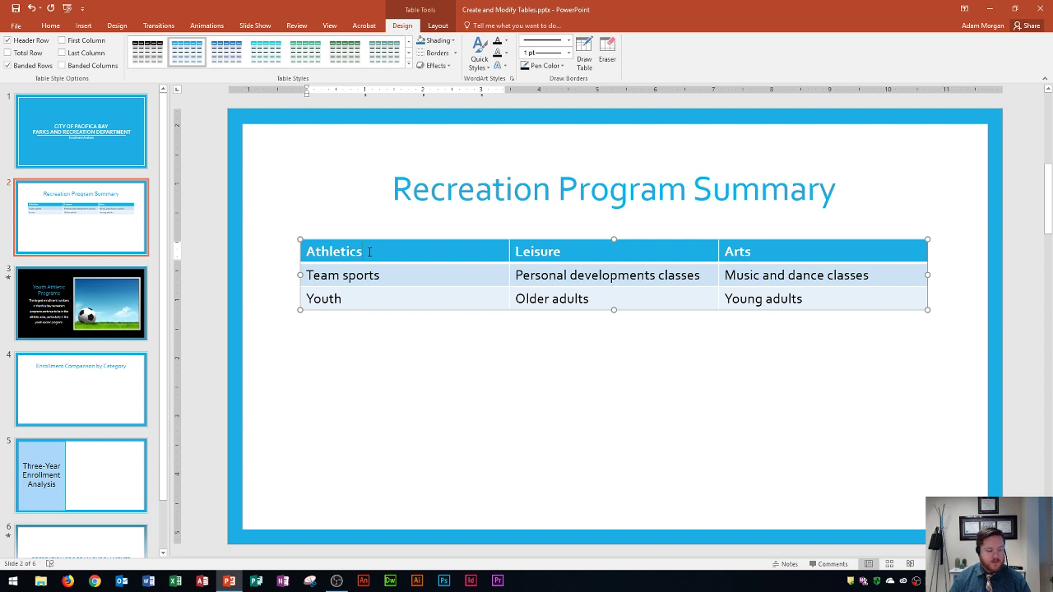
pyautogui.click(437, 25)
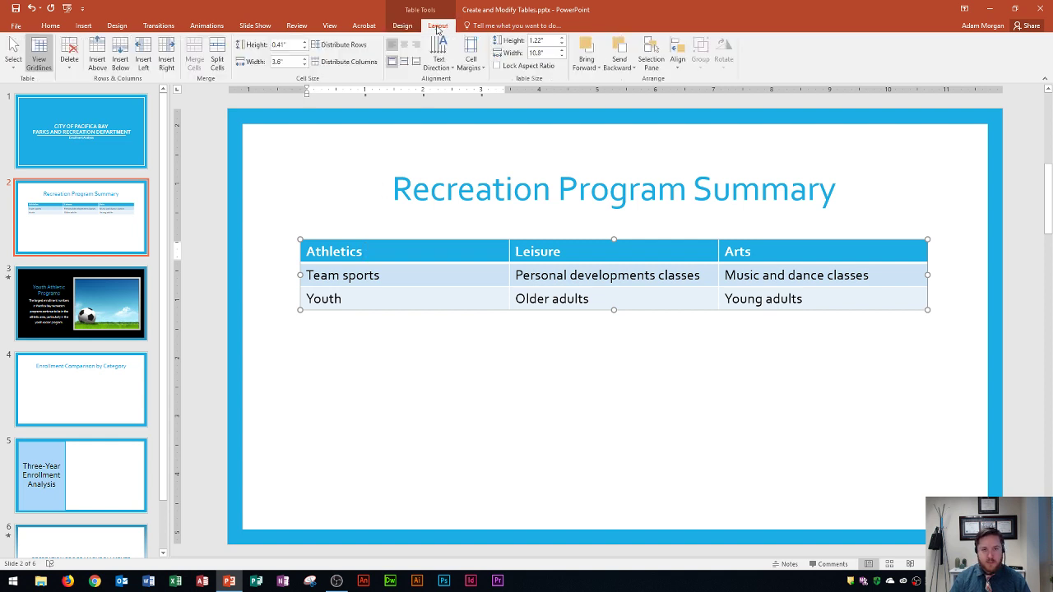
pyautogui.click(141, 59)
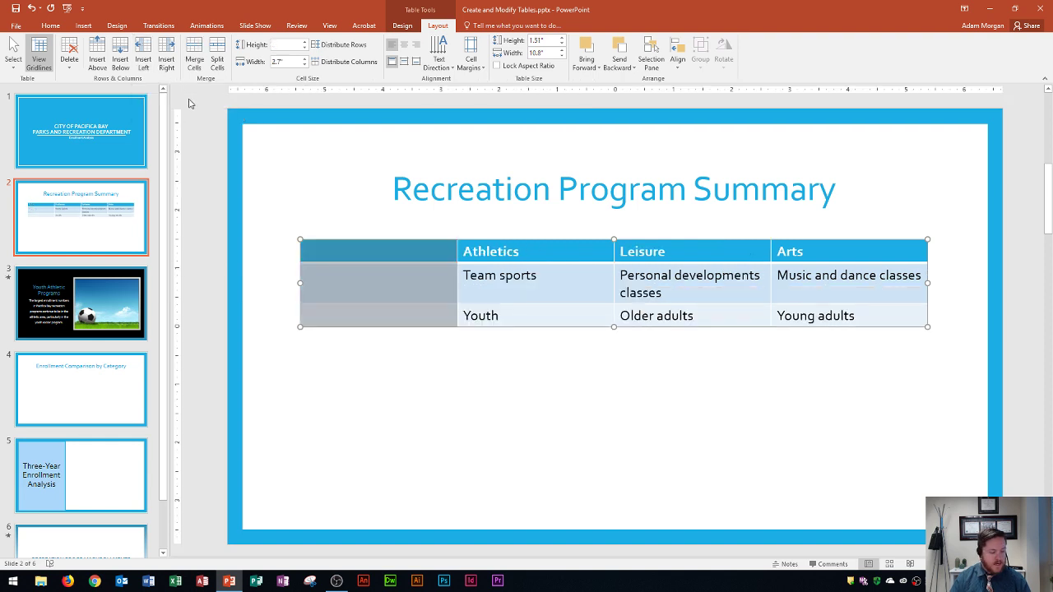
pyautogui.click(336, 281)
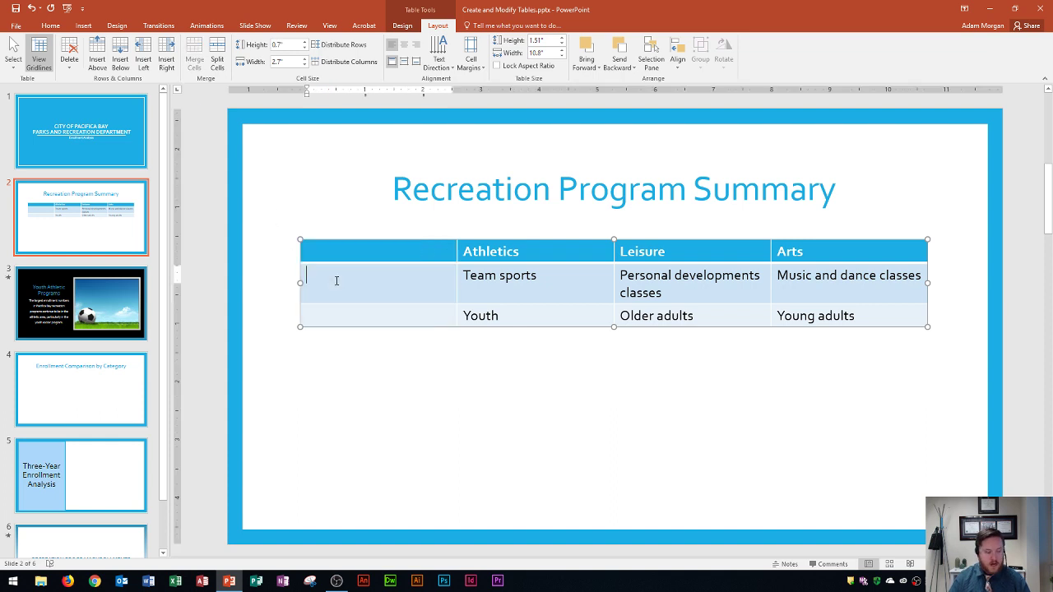
pyautogui.write('L')
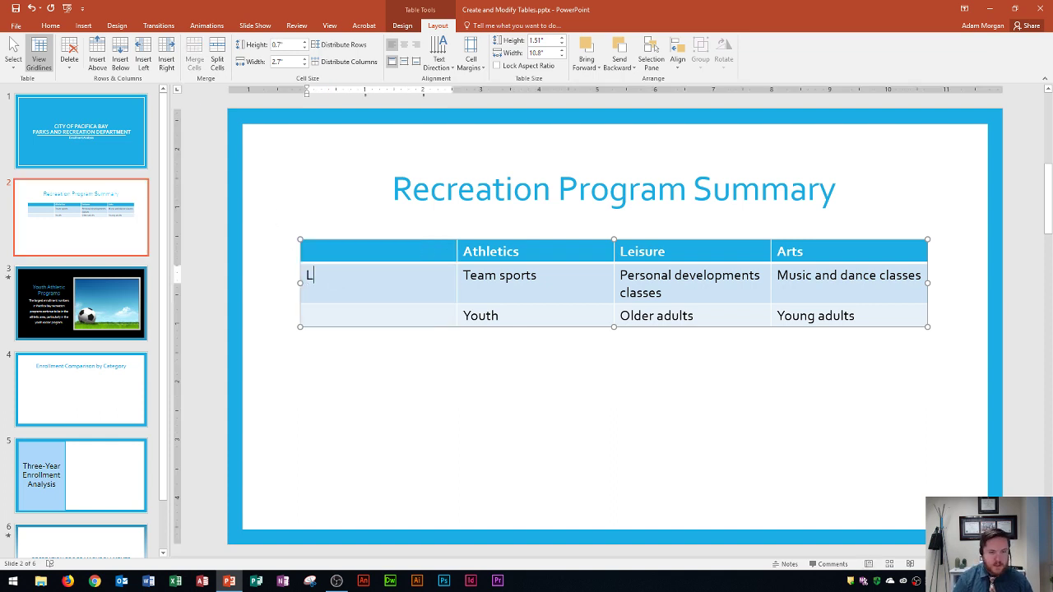
pyautogui.write('argest ')
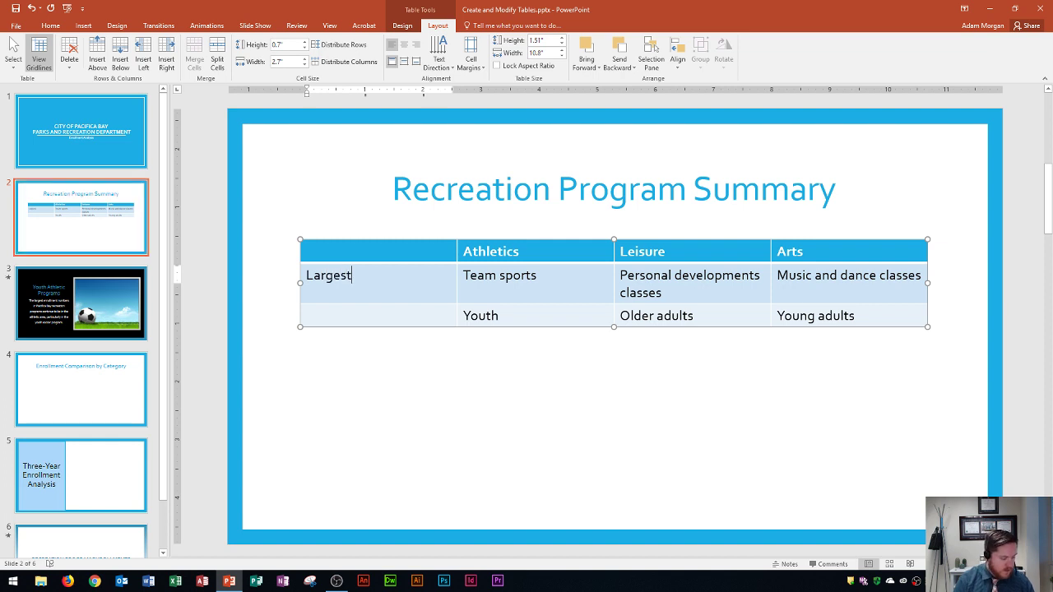
pyautogui.write('Enroll')
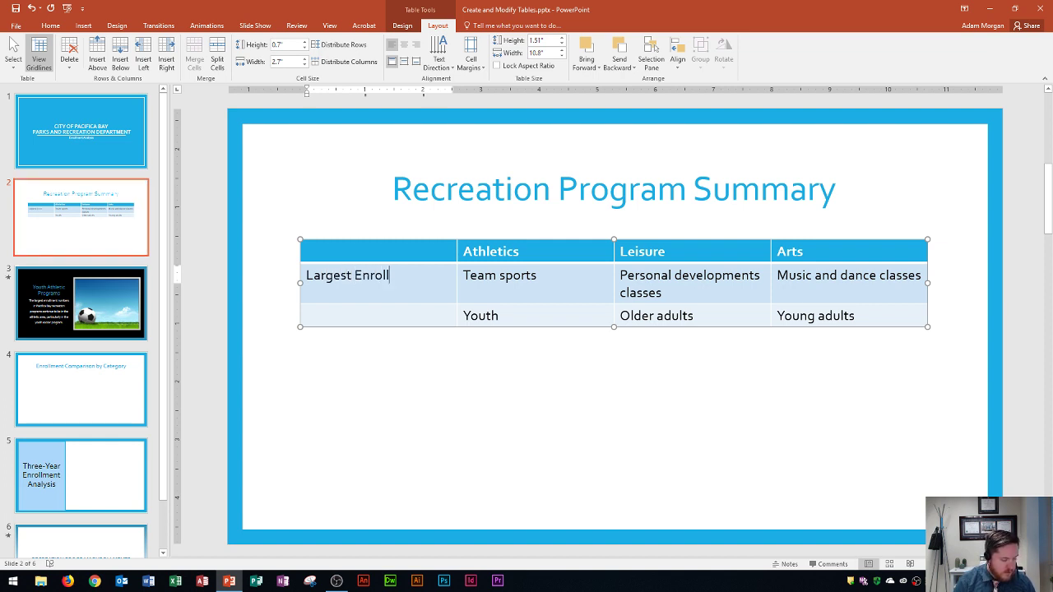
pyautogui.write('ments')
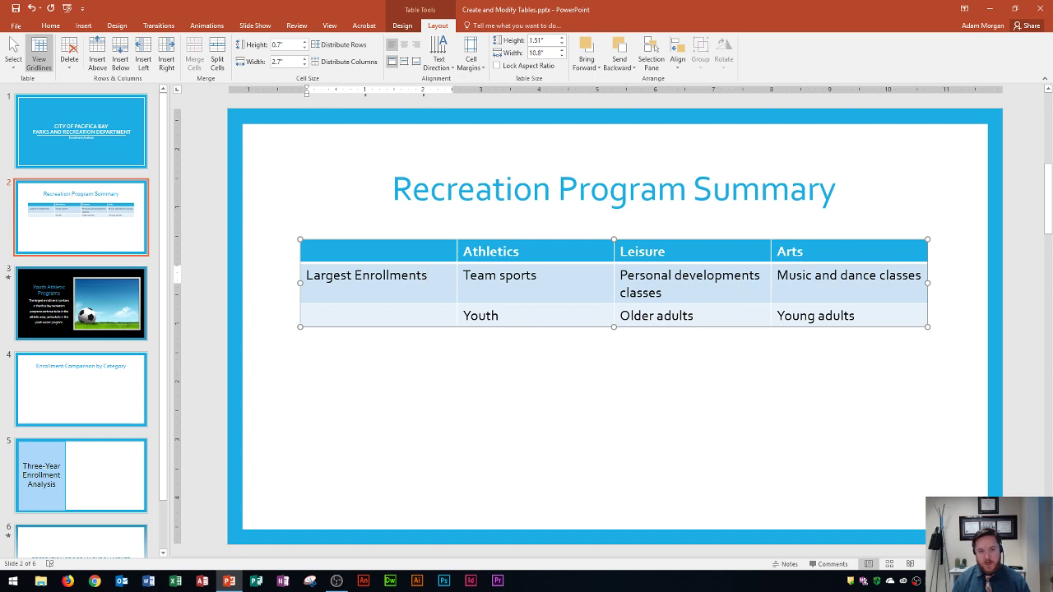
pyautogui.click(307, 316)
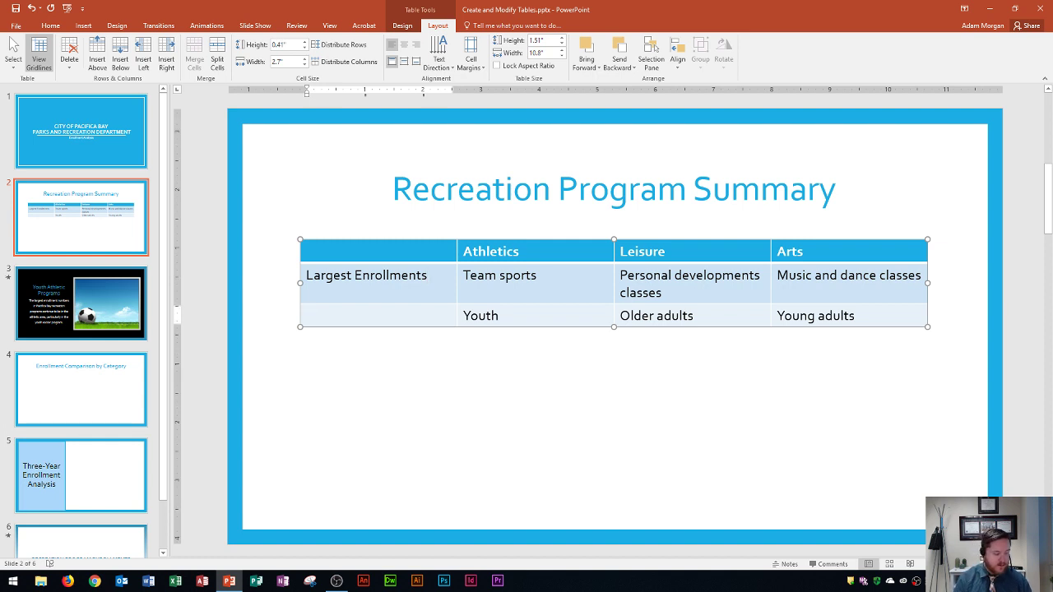
pyautogui.write('Pri')
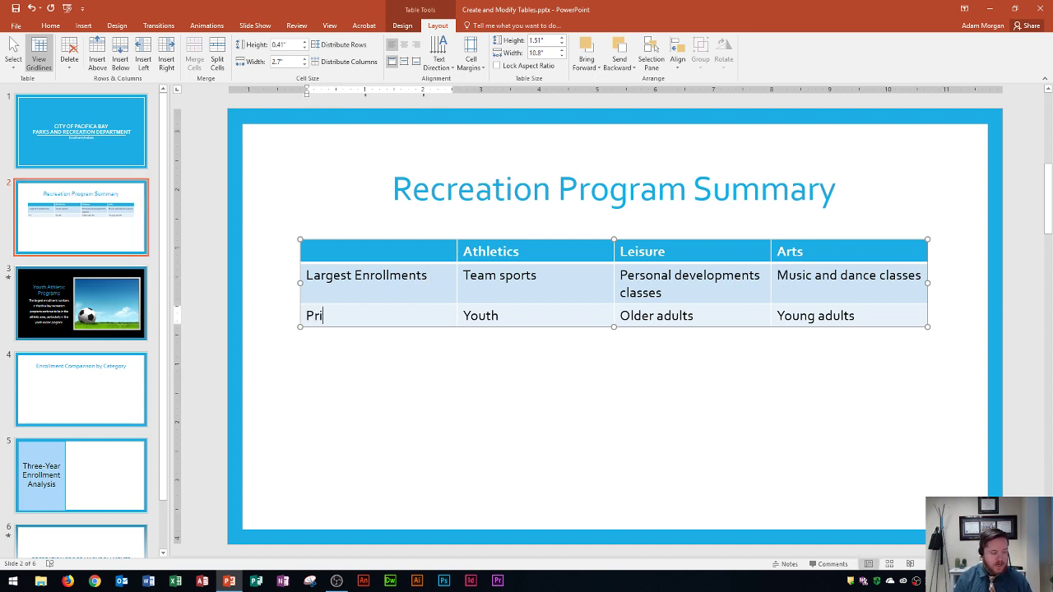
pyautogui.write('mary Mar')
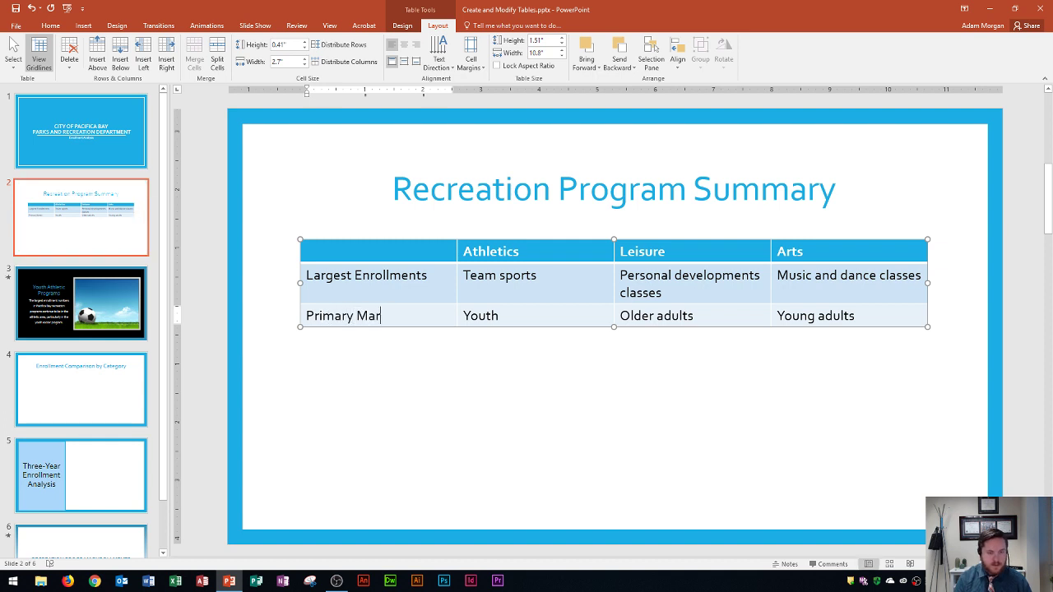
pyautogui.write('ket')
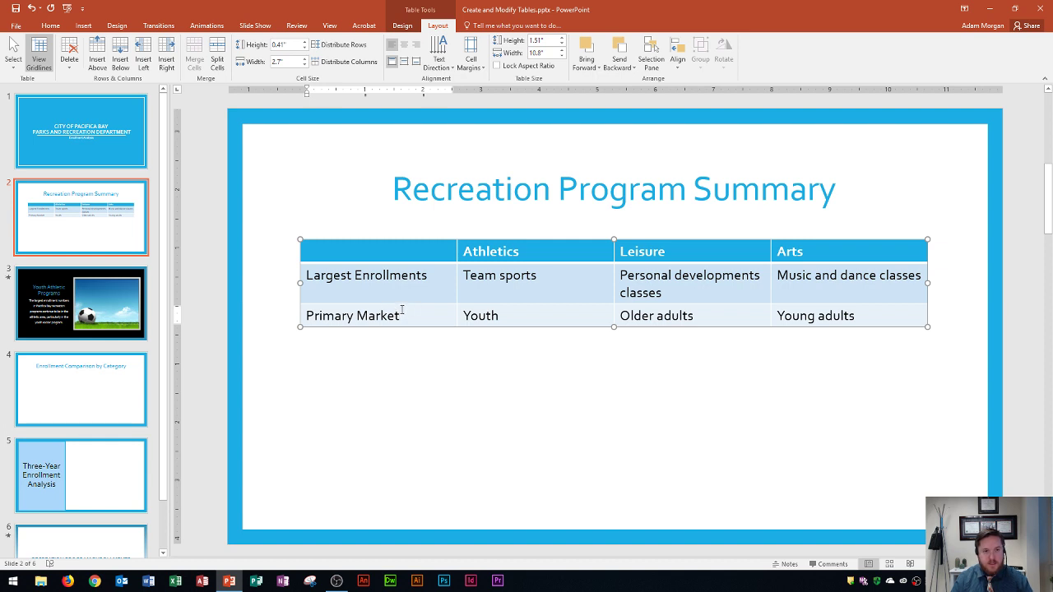
# Insert an Average Enrollment row above Primary Market with 85%, 62% and 78% of capacity.
pyautogui.click(98, 61)
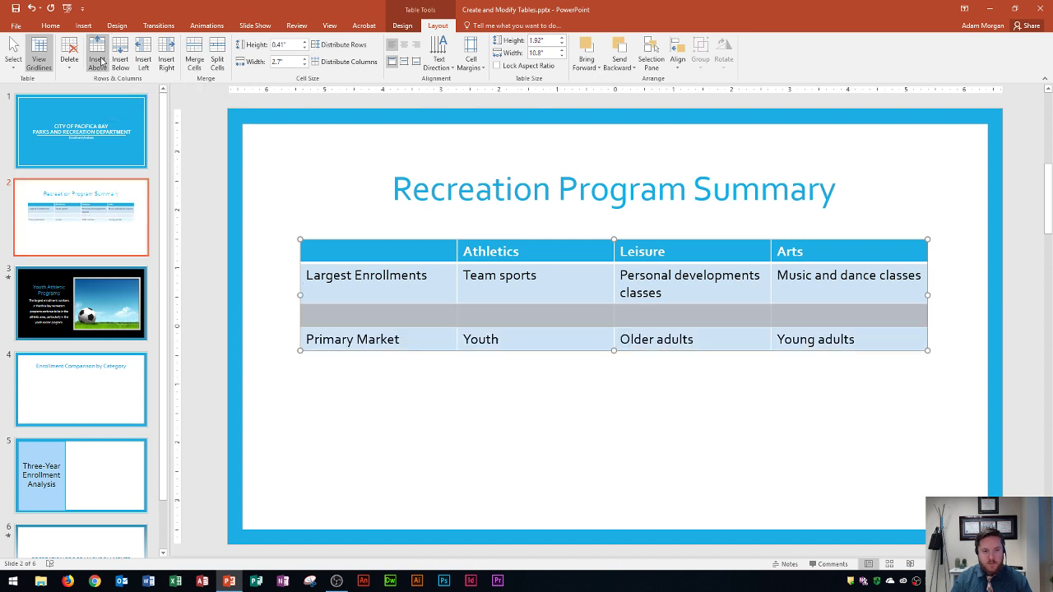
pyautogui.click(360, 321)
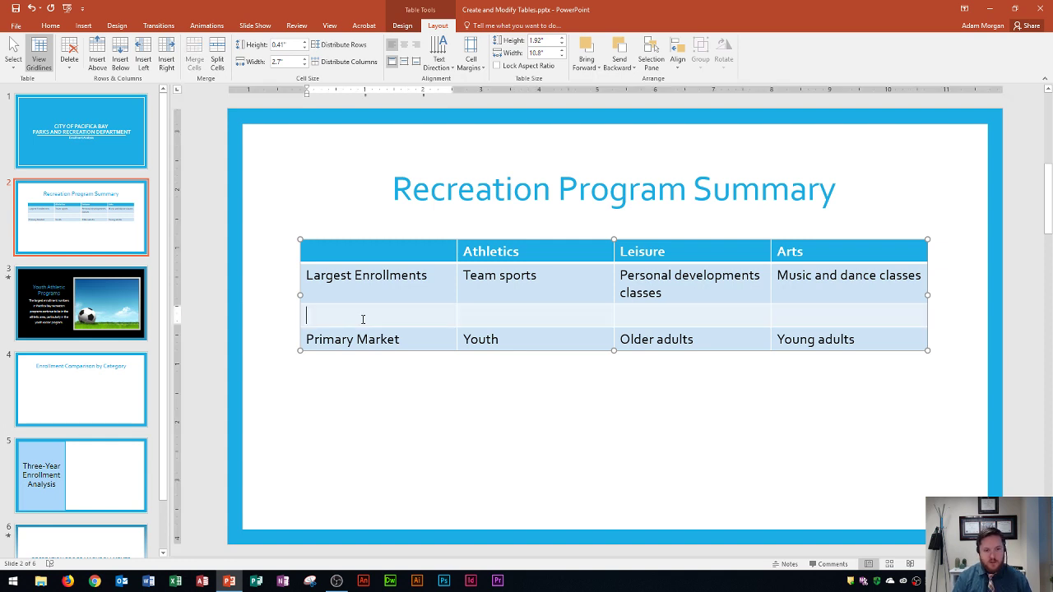
pyautogui.write('Average ')
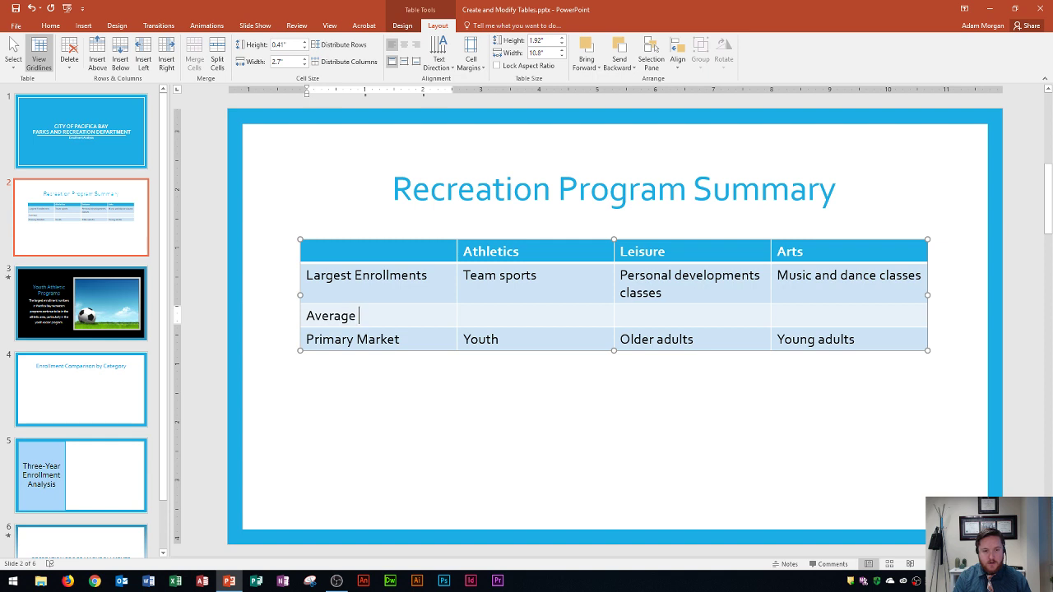
pyautogui.write('Enrollment')
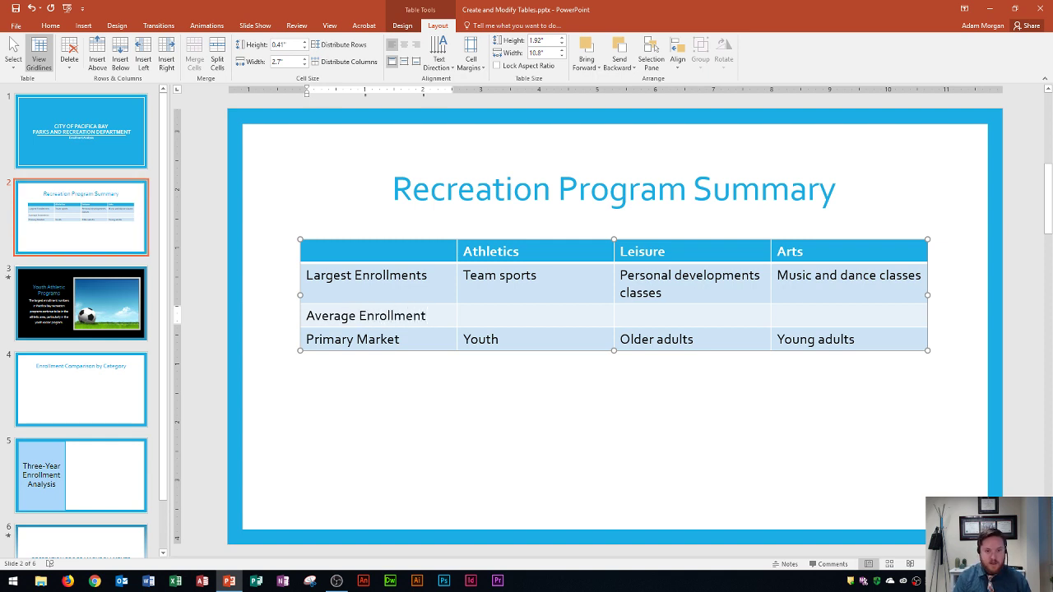
pyautogui.click(464, 315)
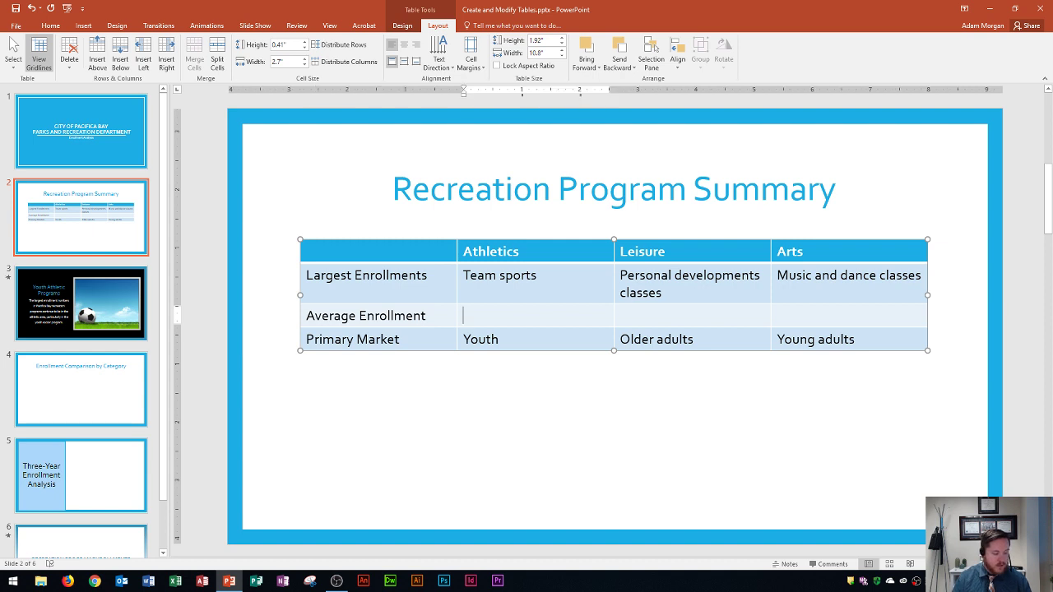
pyautogui.write('85%')
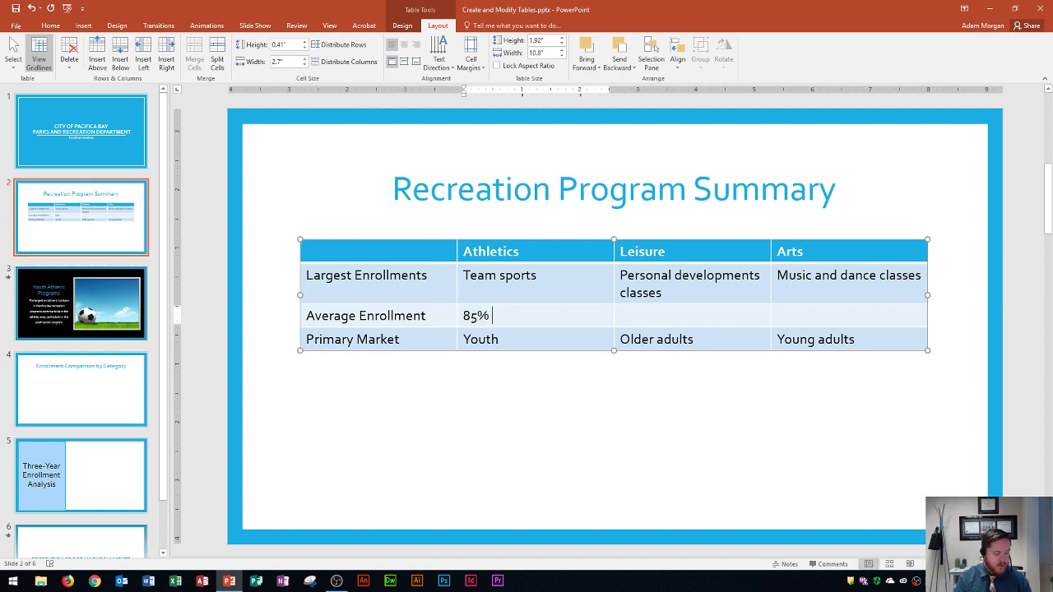
pyautogui.write(' of capacity')
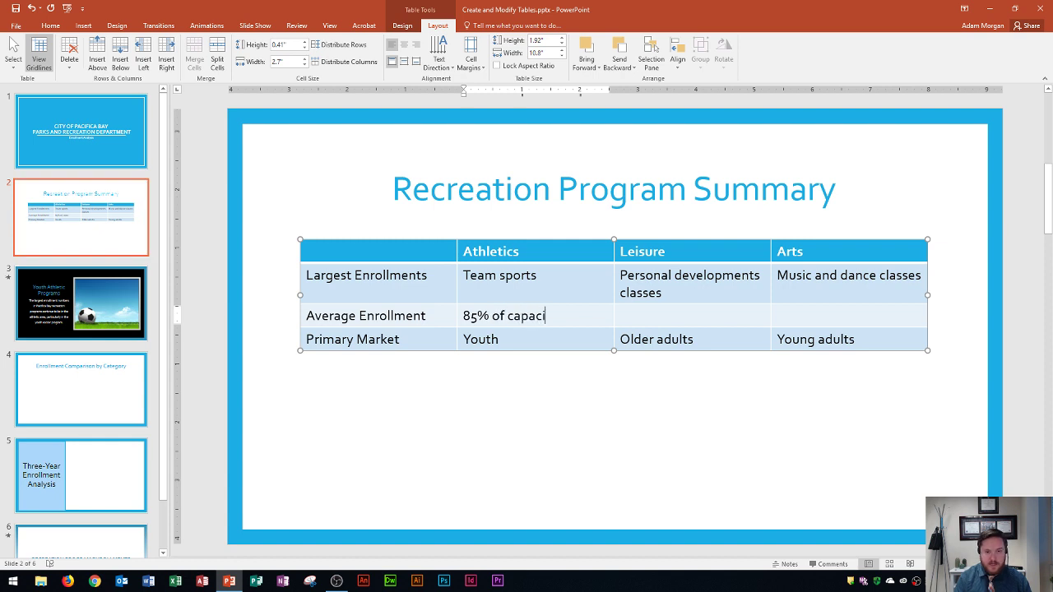
pyautogui.click(620, 316)
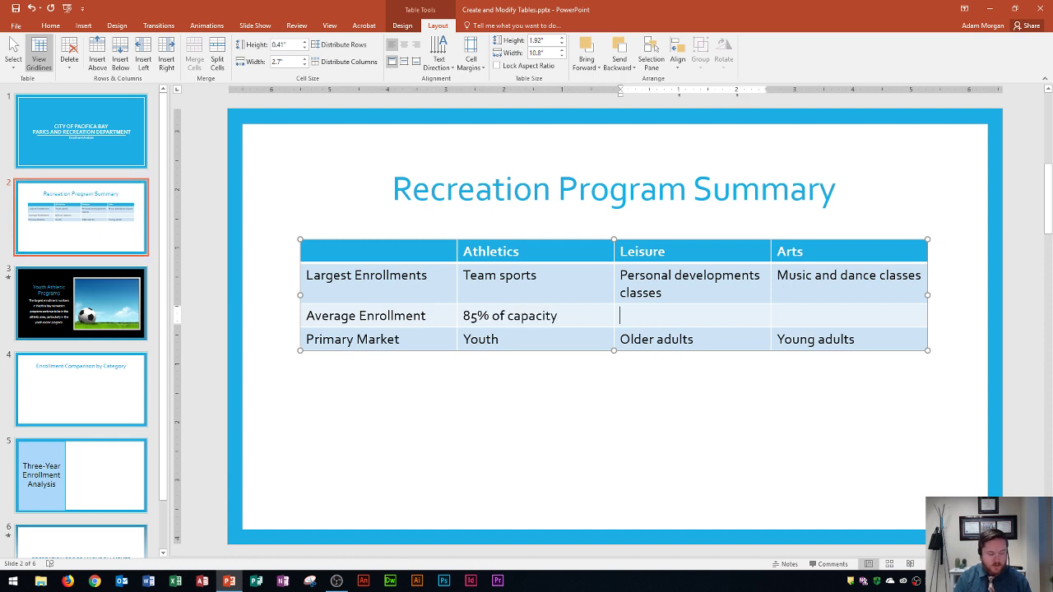
pyautogui.write('62')
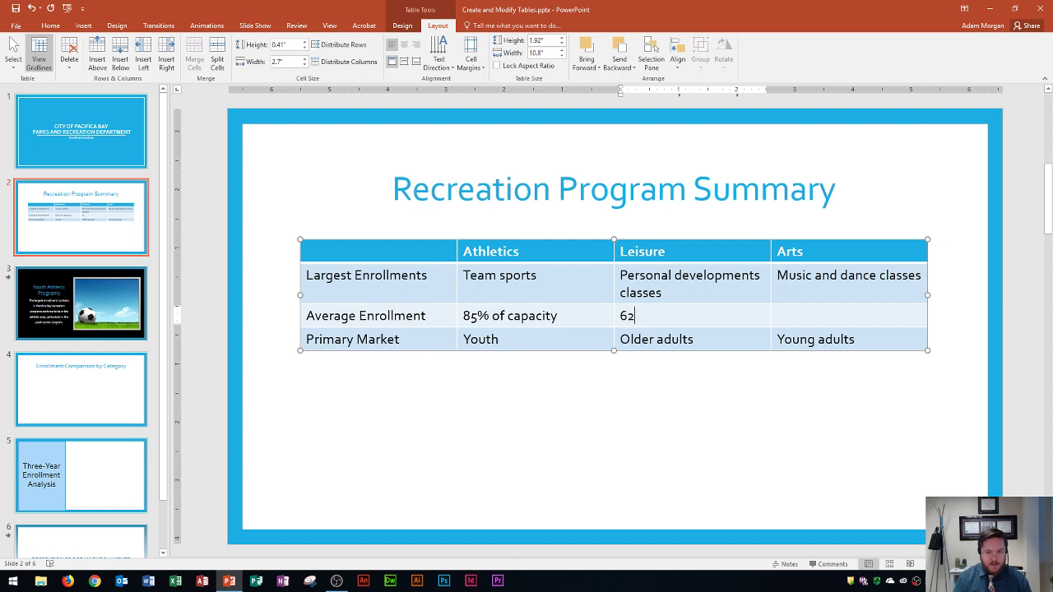
pyautogui.write('% of cap')
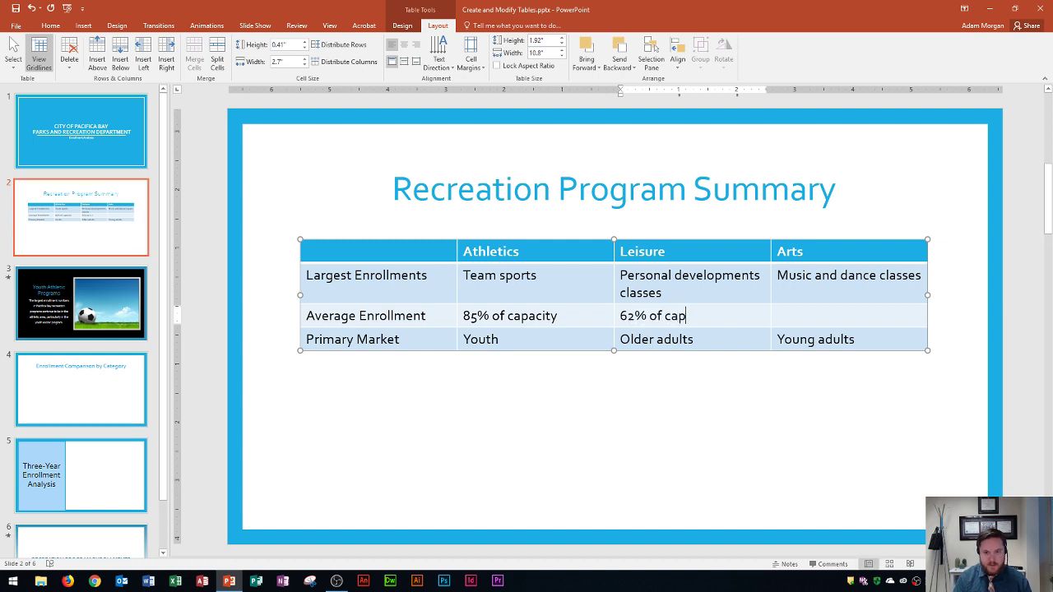
pyautogui.write('acity')
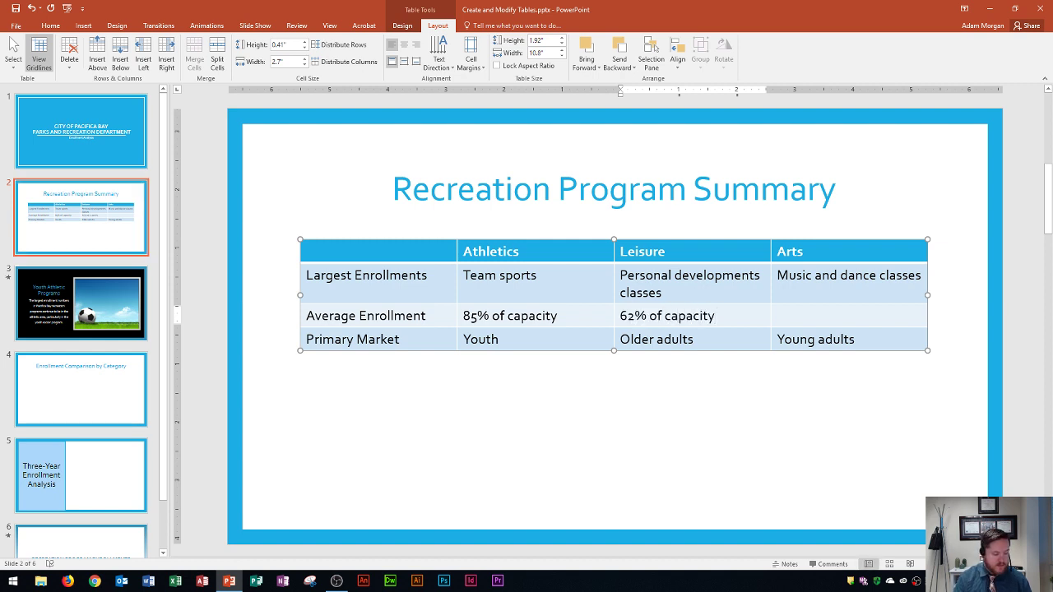
pyautogui.click(778, 316)
pyautogui.write('78%')
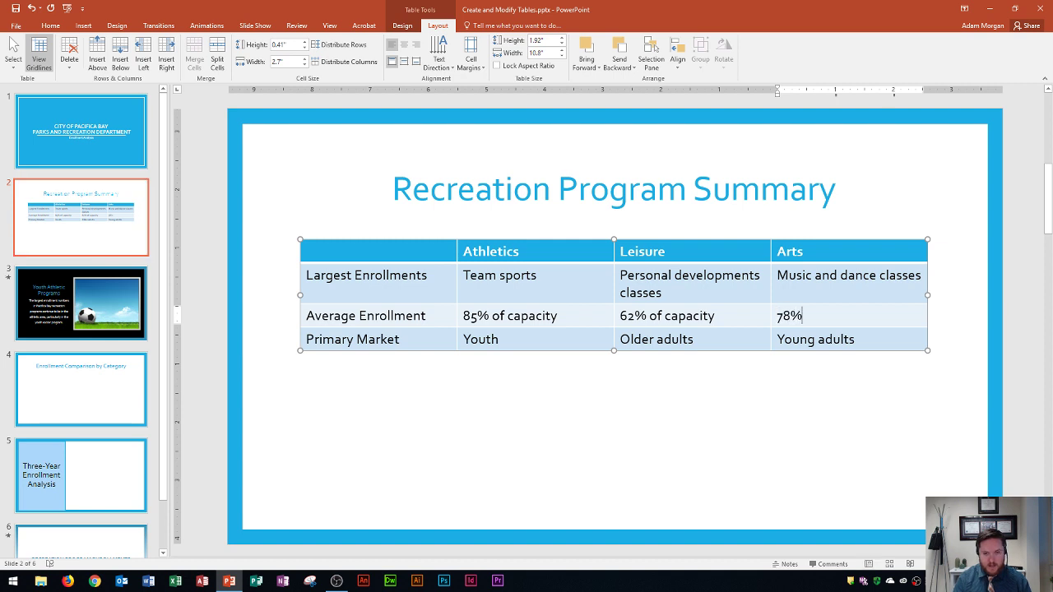
pyautogui.write(' of cap')
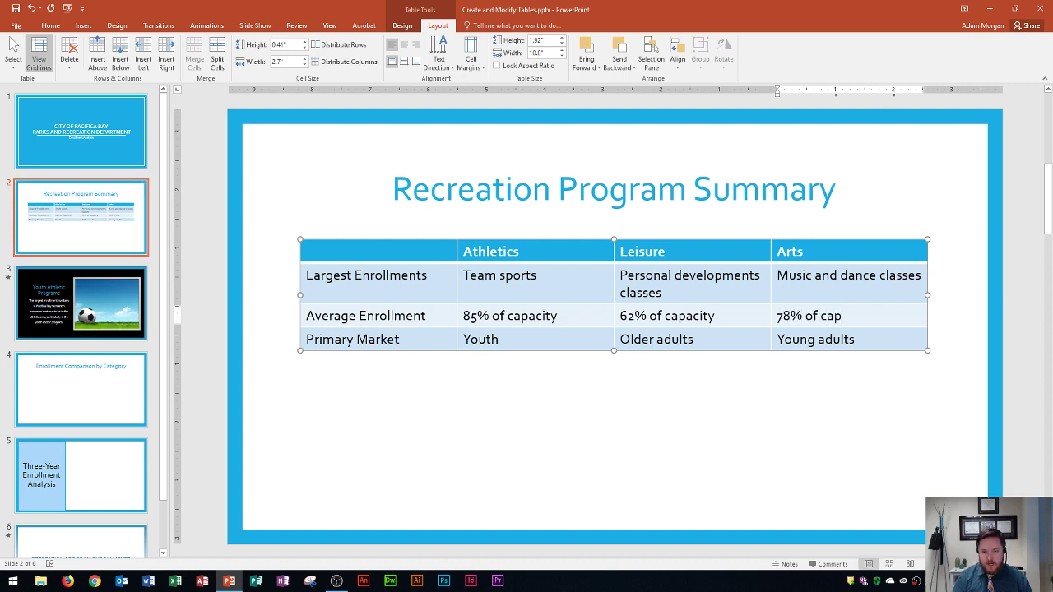
pyautogui.write('acity')
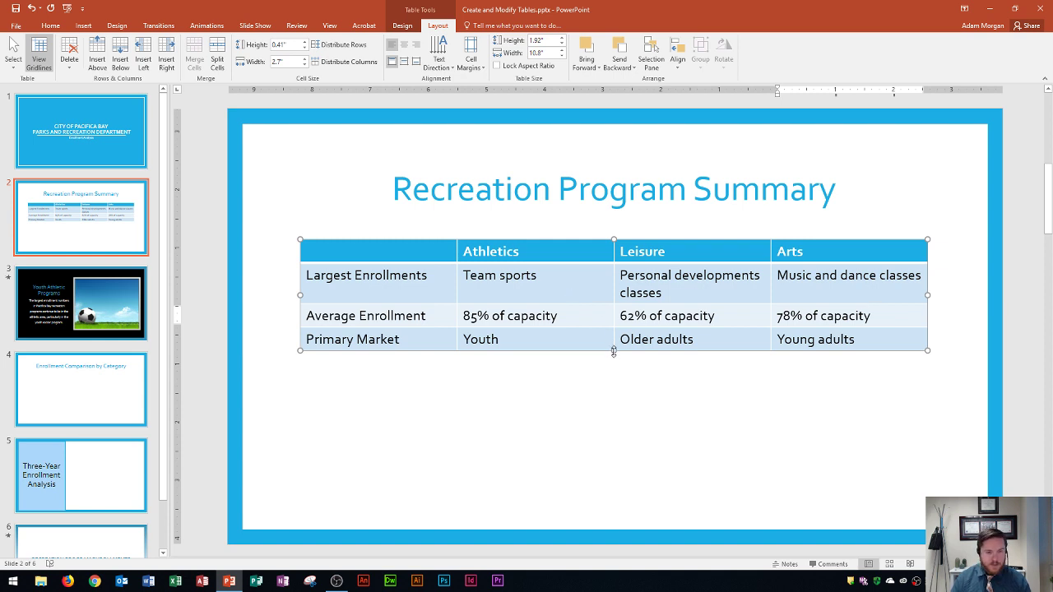
# Drag the table's bottom edge down to stretch its rows lower on the slide.
pyautogui.moveTo(614, 352); pyautogui.dragTo(612, 440)
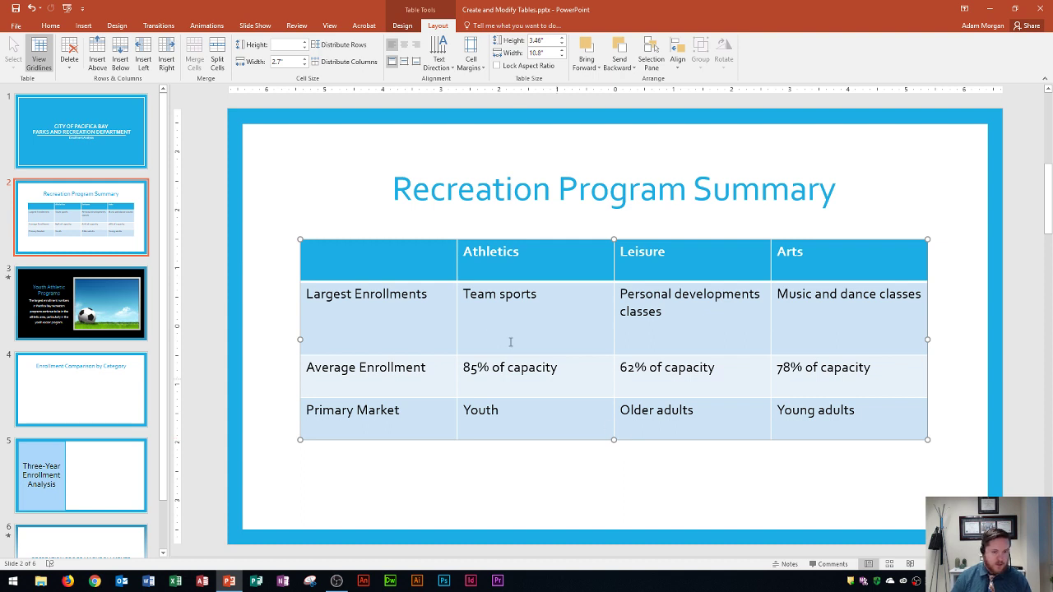
pyautogui.click(395, 262)
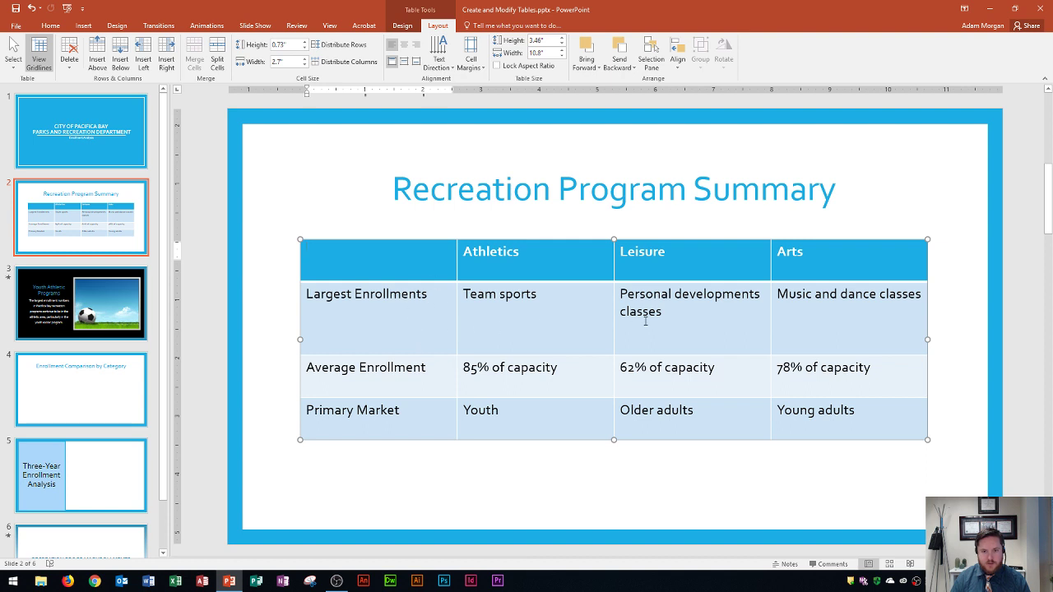
# Distribute the rows evenly and center all cell text horizontally and vertically.
pyautogui.click(339, 44)
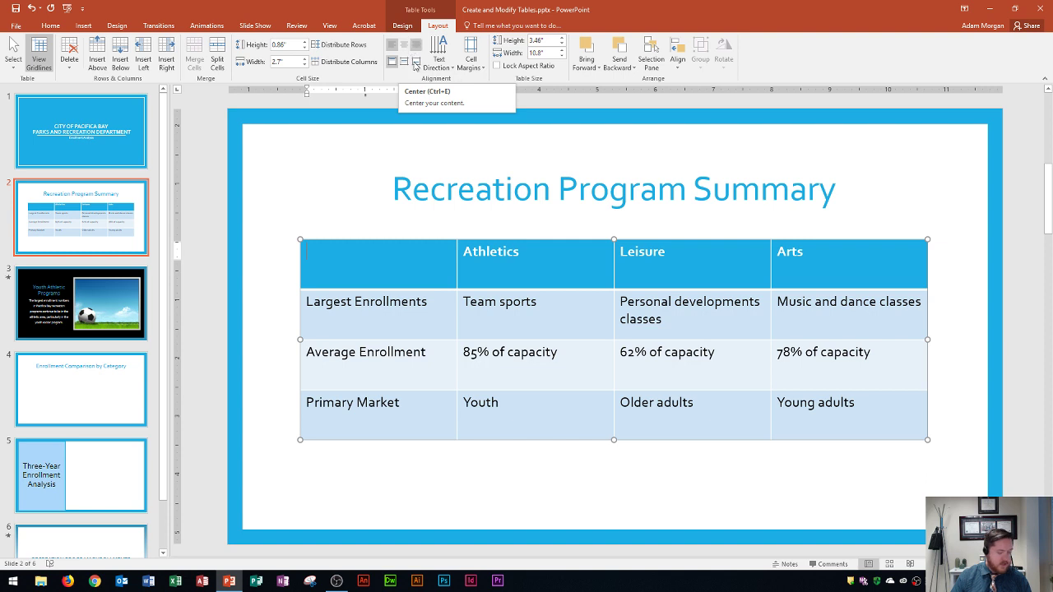
pyautogui.click(329, 241)
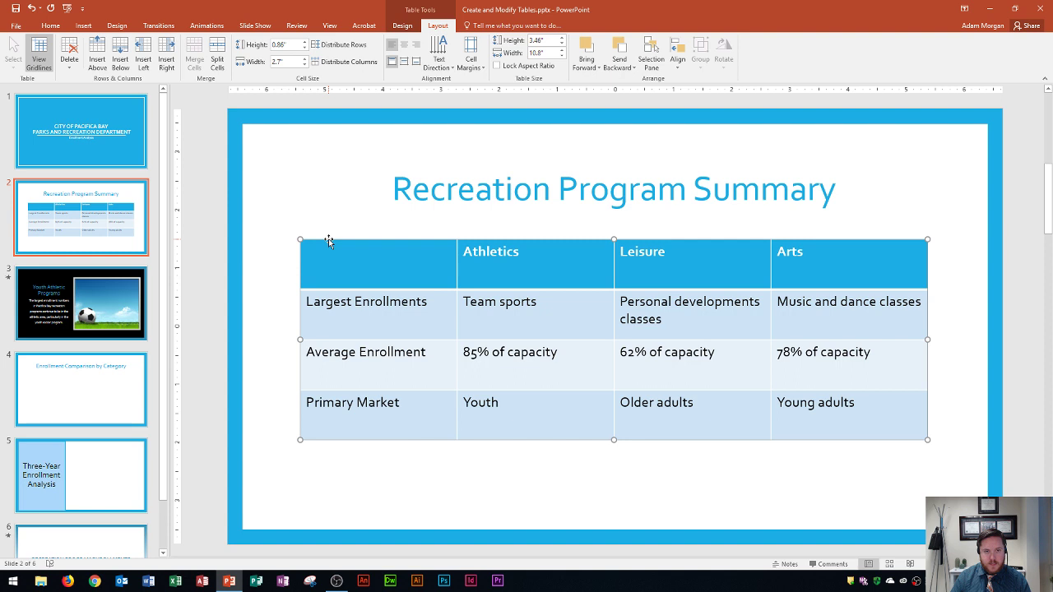
pyautogui.click(403, 50)
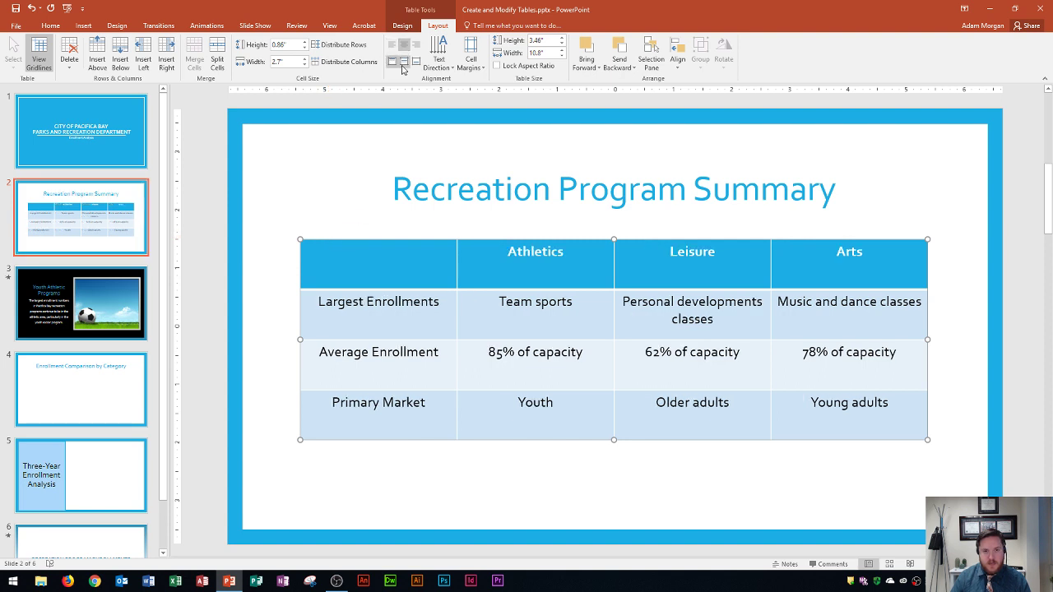
pyautogui.click(404, 63)
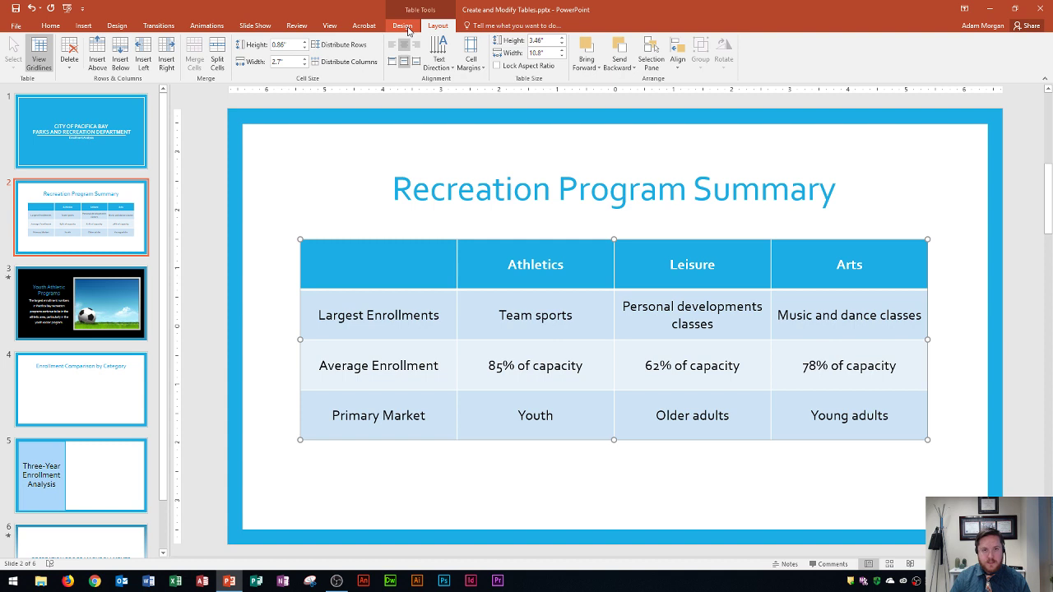
# Apply the Light Style 3 - Accent 3 style from the Table Styles gallery.
pyautogui.click(402, 26)
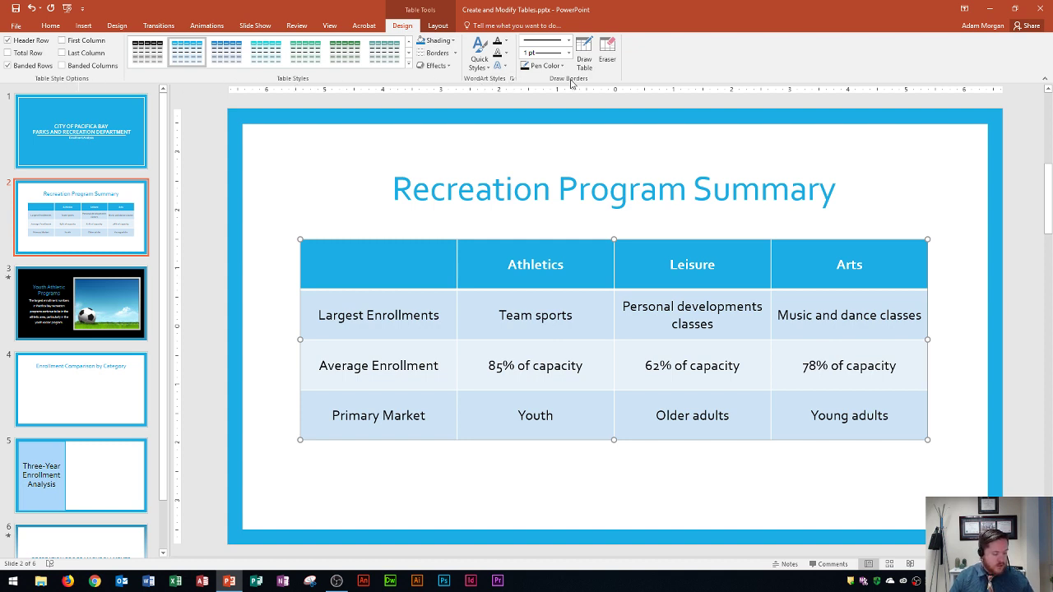
pyautogui.click(399, 264)
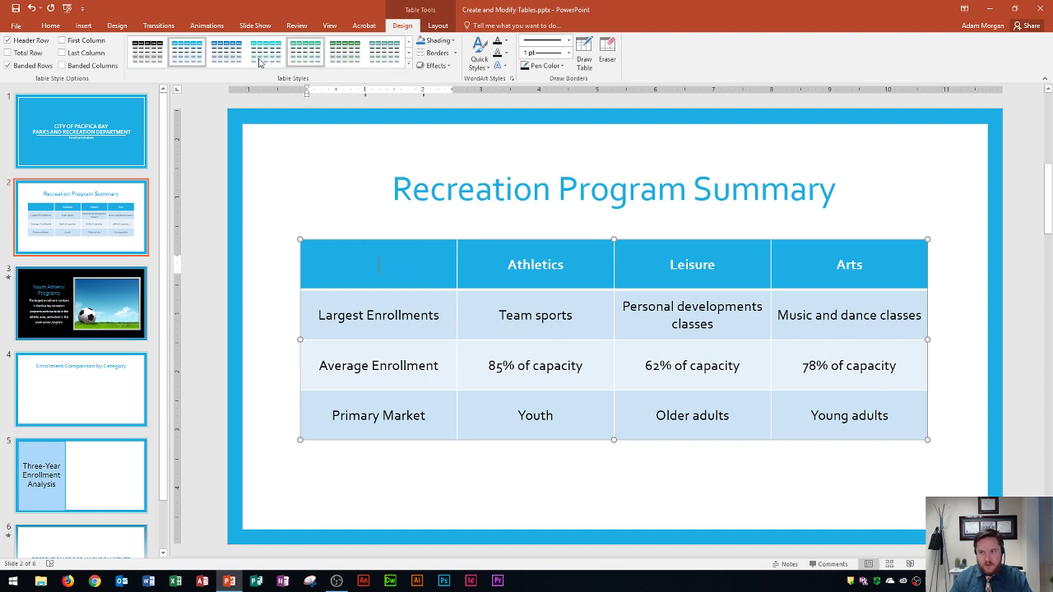
pyautogui.click(409, 66)
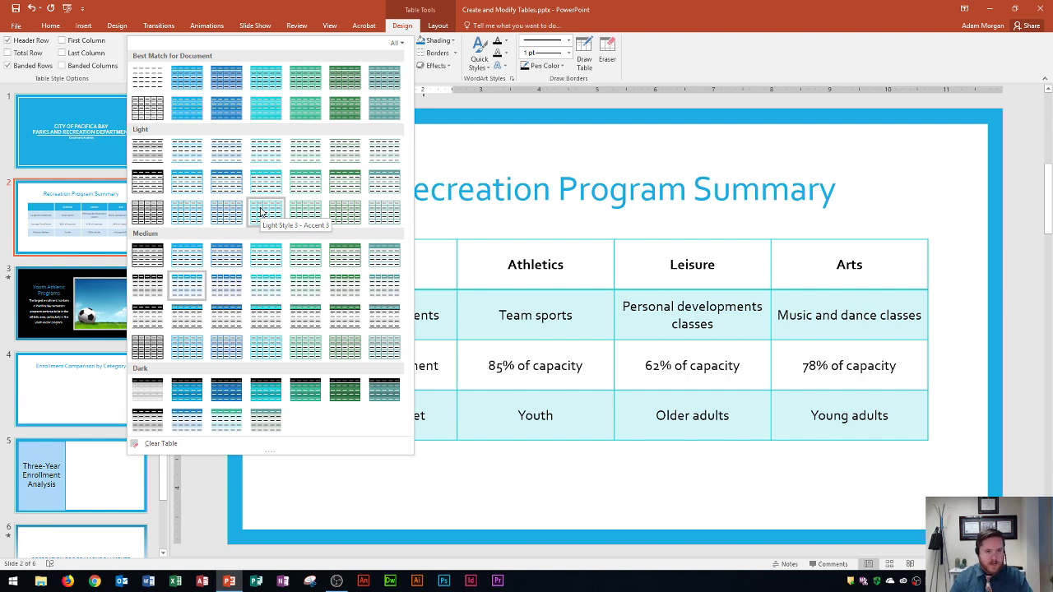
pyautogui.click(261, 213)
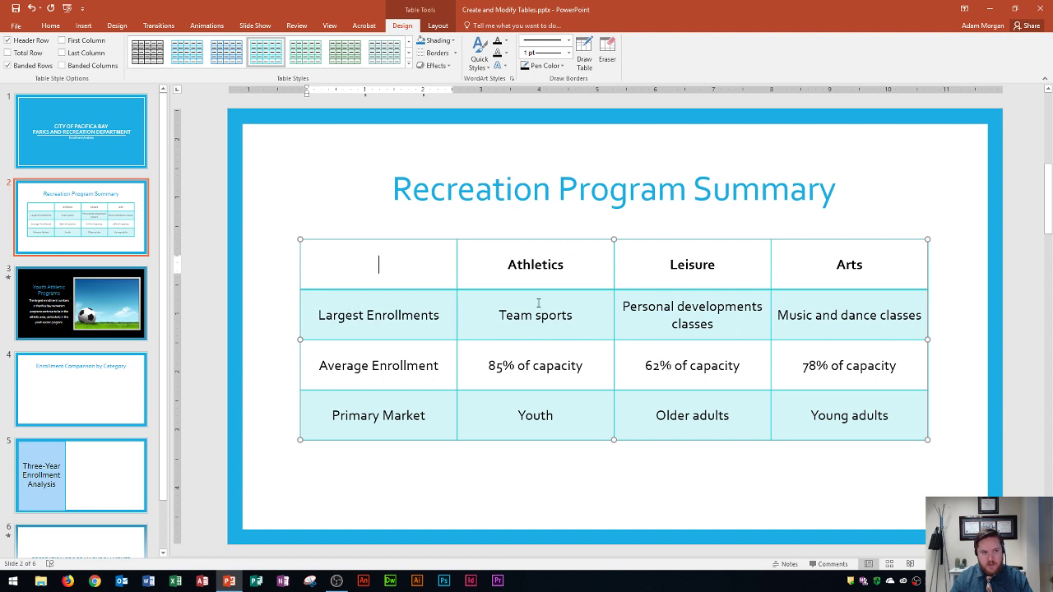
# Turn off Banded Rows so all table rows share a plain background.
pyautogui.click(12, 68)
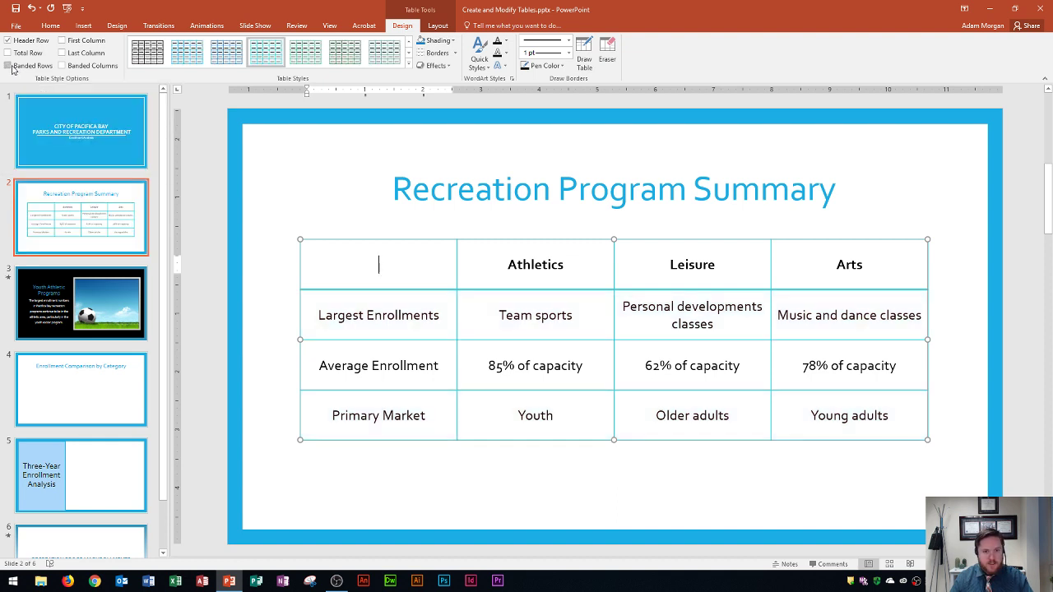
pyautogui.click(9, 71)
pyautogui.click(9, 71)
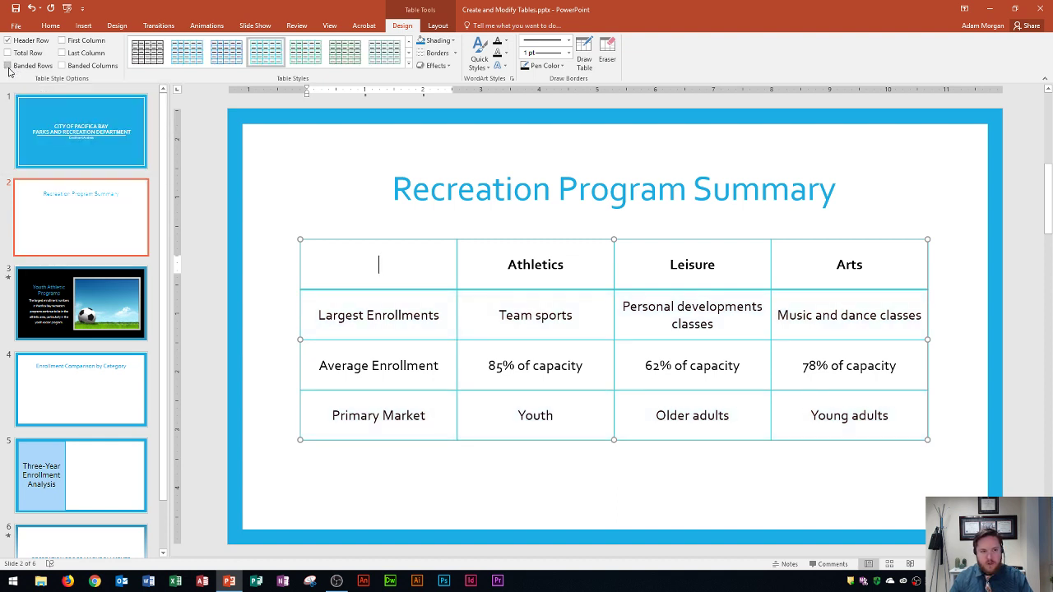
pyautogui.click(9, 70)
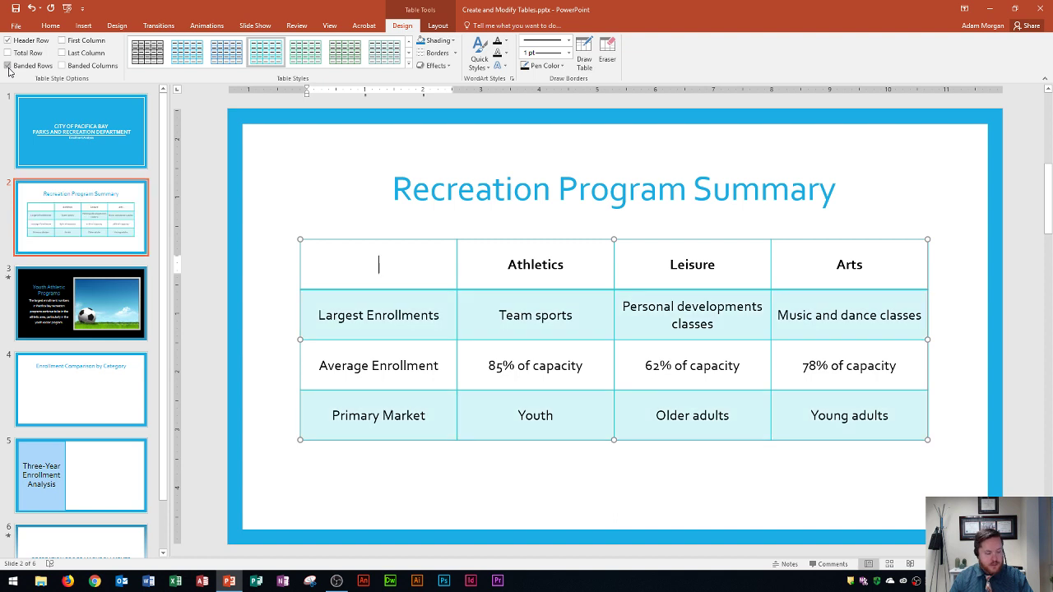
pyautogui.click(9, 71)
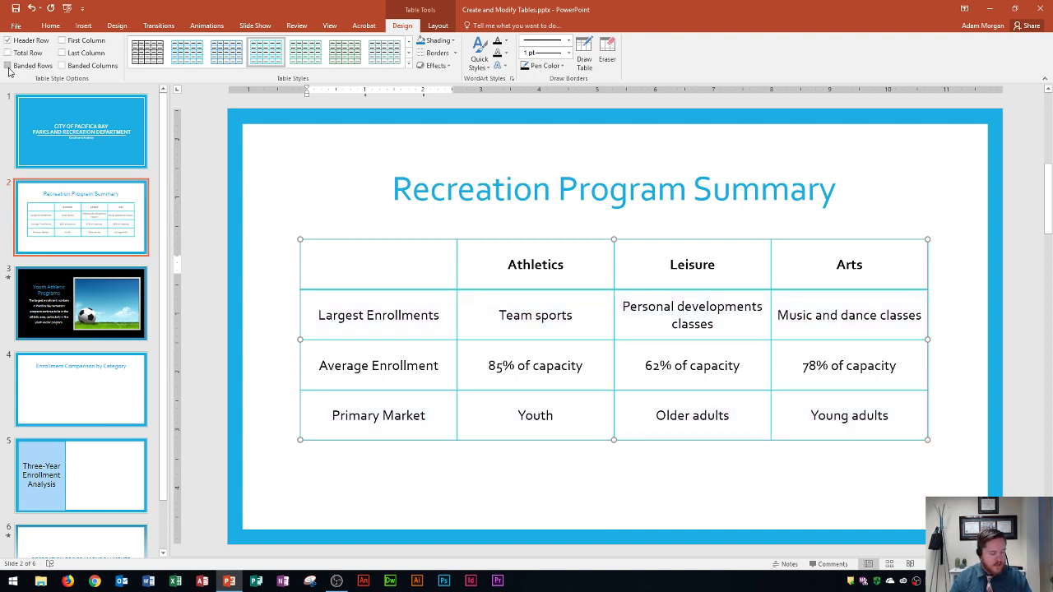